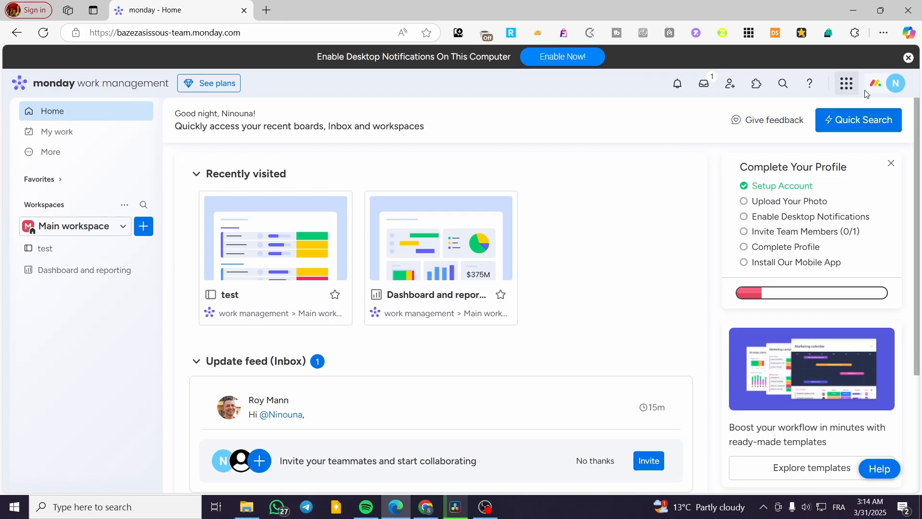
# Step: Dismiss the desktop notifications banner and open the test board in the Main workspace
pyautogui.click(908, 57)
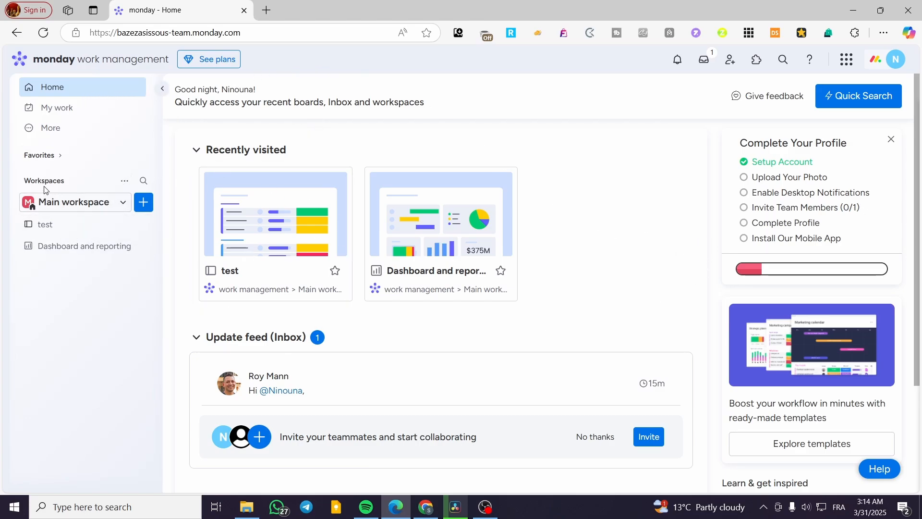
pyautogui.click(61, 206)
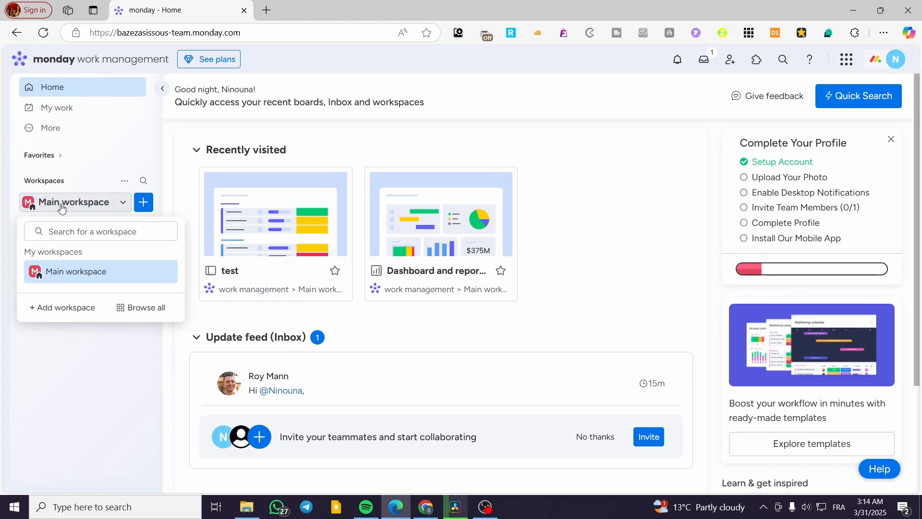
pyautogui.click(62, 207)
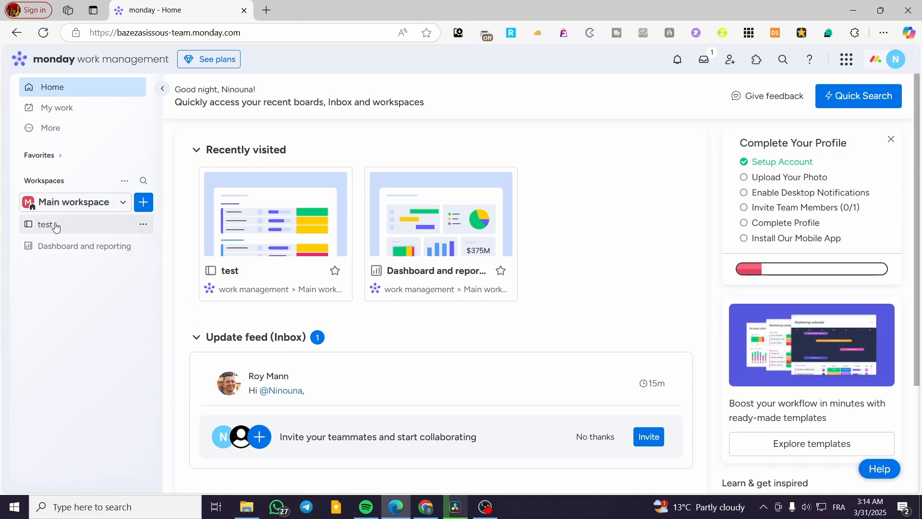
pyautogui.click(143, 225)
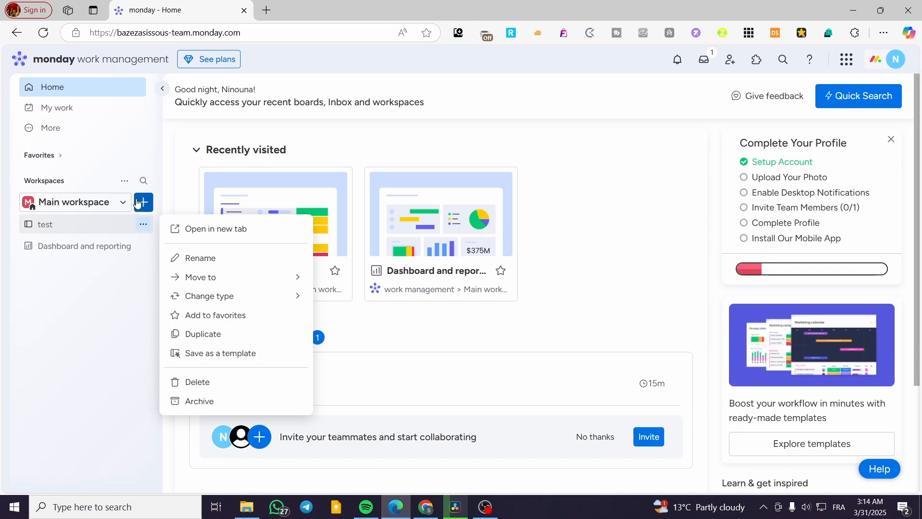
pyautogui.click(143, 202)
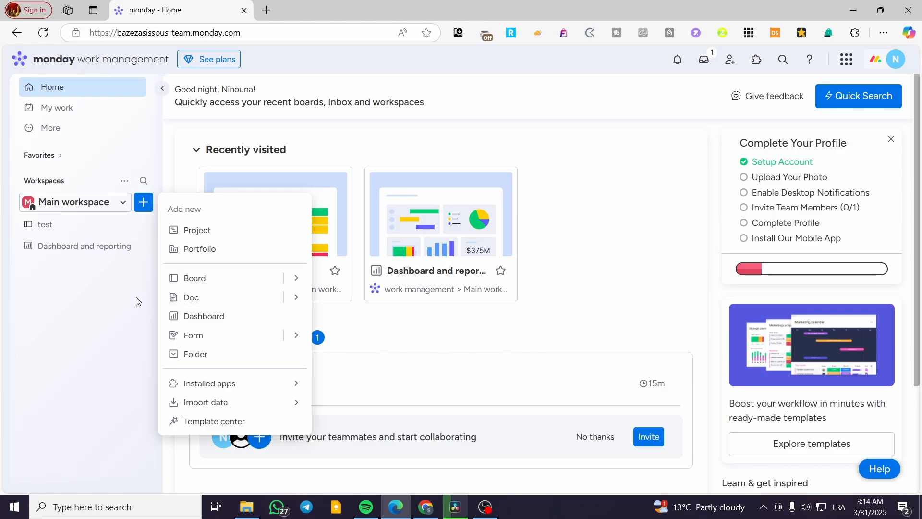
pyautogui.click(51, 225)
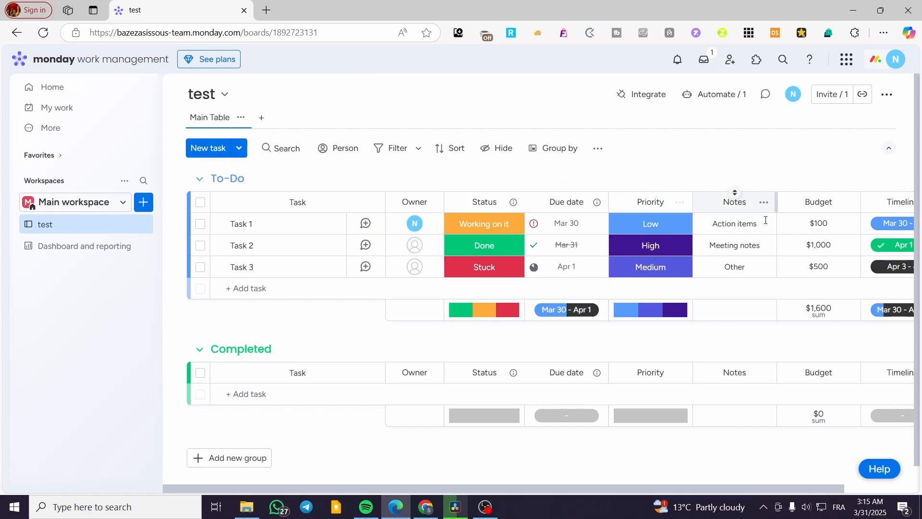
# Step: Assign the suggested team member as the owner of Task 2 in the To-Do group
pyautogui.moveTo(416, 225)
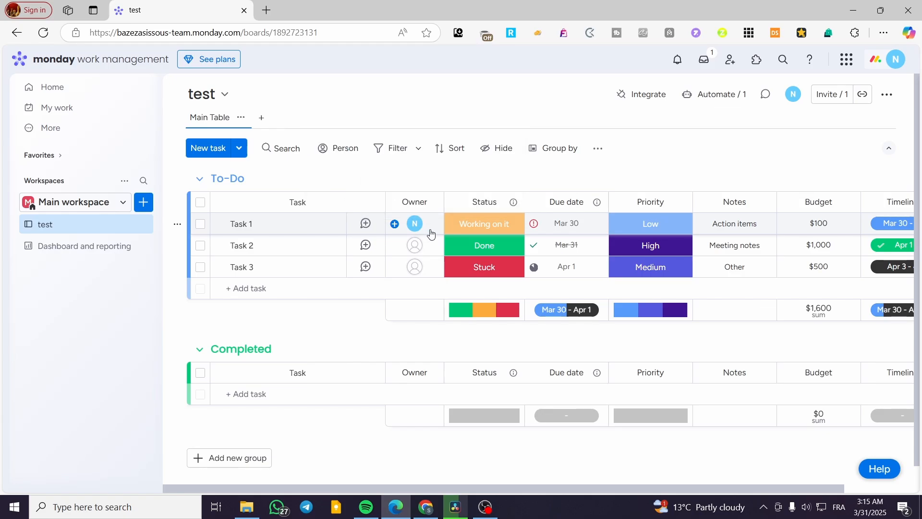
pyautogui.click(421, 232)
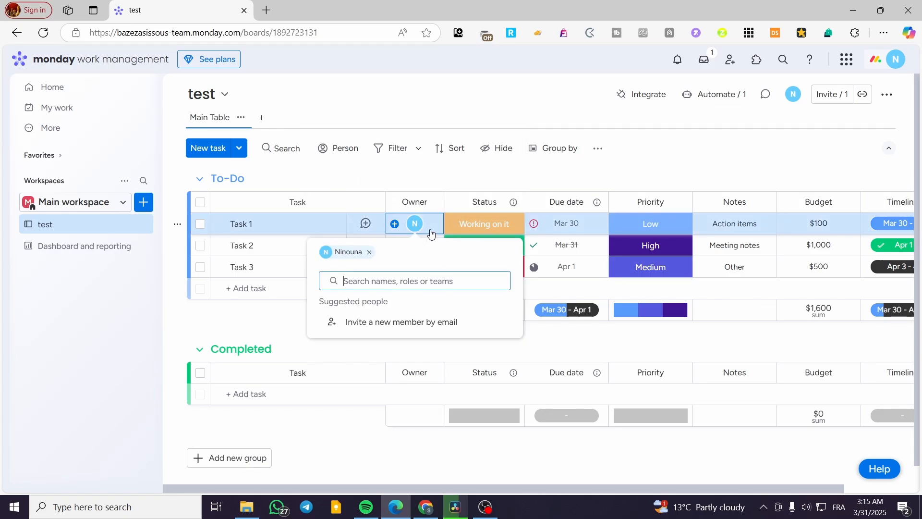
pyautogui.click(431, 173)
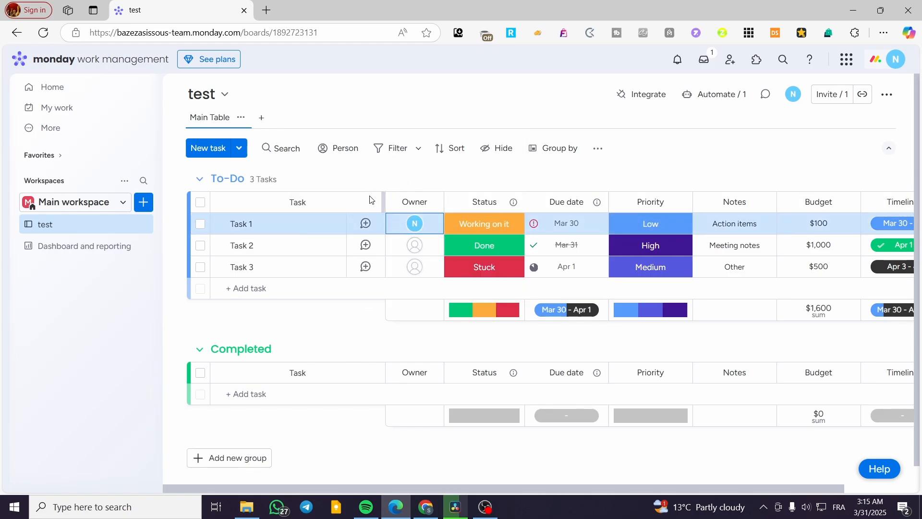
pyautogui.click(416, 246)
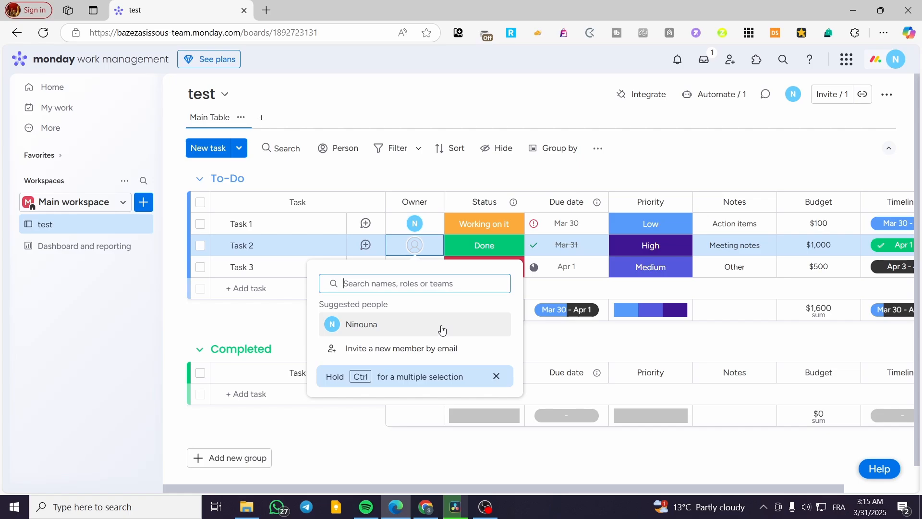
pyautogui.click(364, 355)
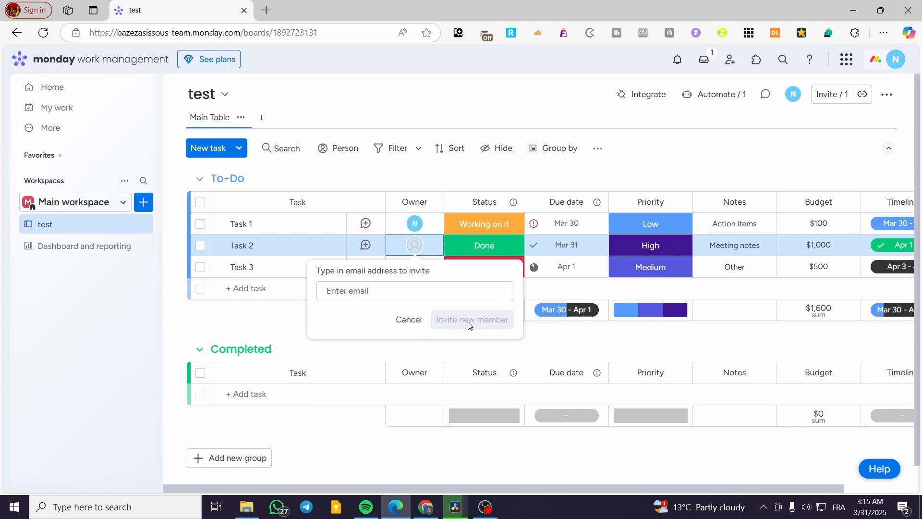
pyautogui.click(399, 320)
pyautogui.click(365, 322)
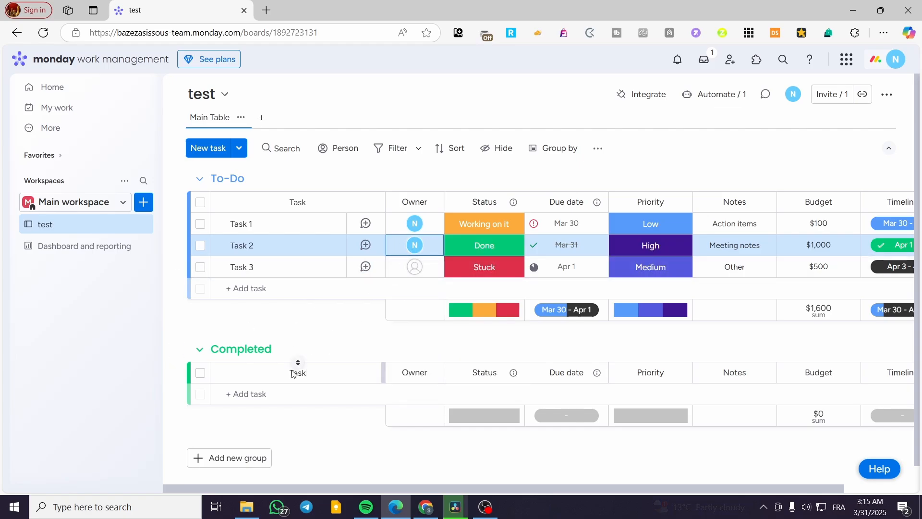
# Step: Add a new task named "Audio filtering" to the To-Do group
pyautogui.click(273, 287)
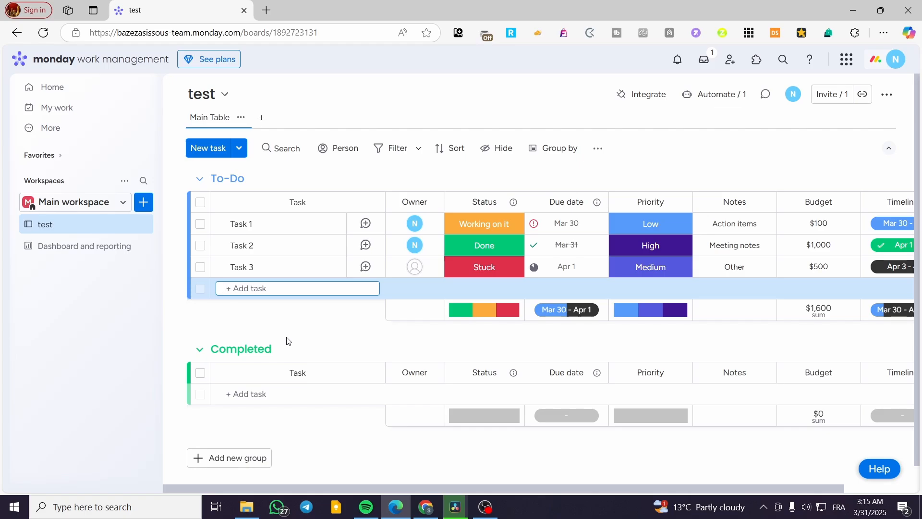
pyautogui.write('Audio filt')
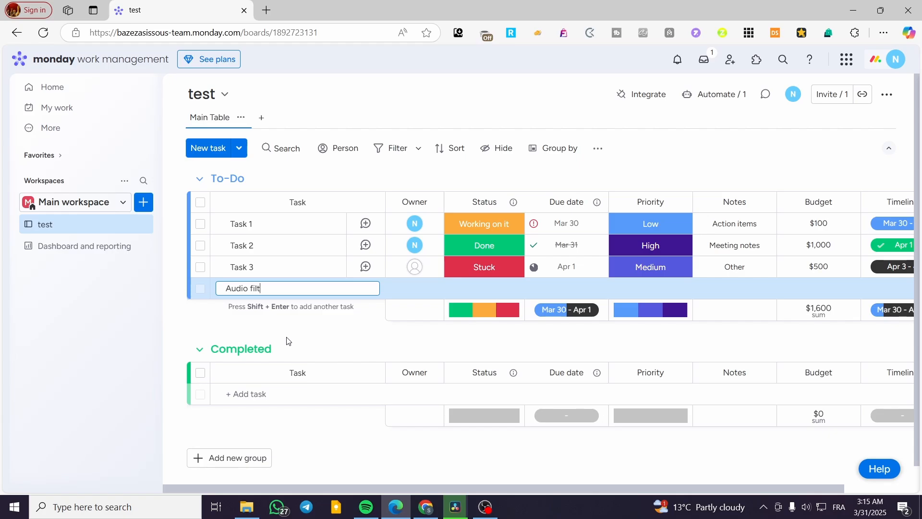
pyautogui.write('ering')
pyautogui.press('Return')
# Step: Post an update on the Audio filtering task mentioning the suggested member: "you need to create the suitable filter to this audio file"
pyautogui.click(288, 291)
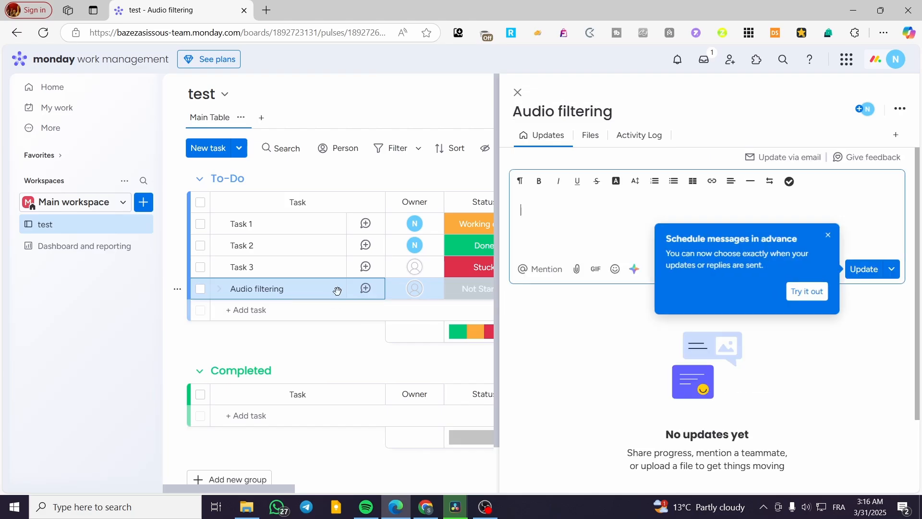
pyautogui.click(826, 233)
pyautogui.click(614, 185)
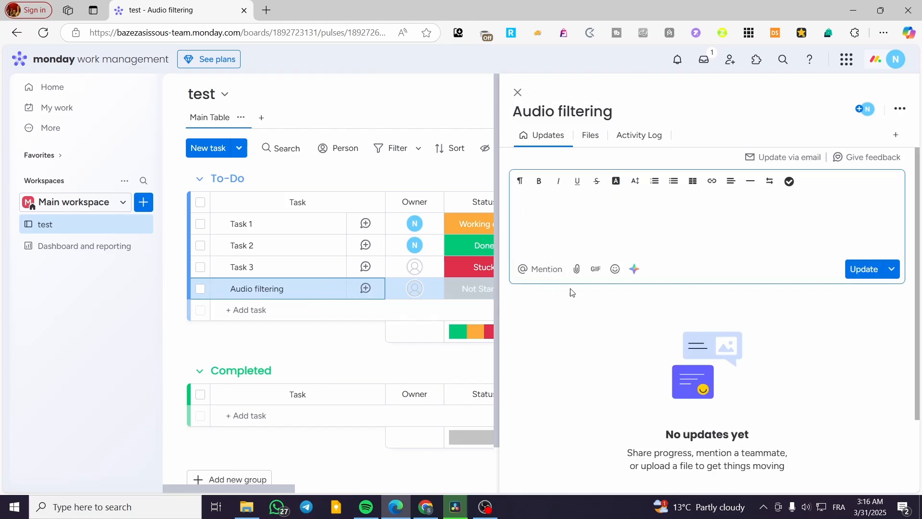
pyautogui.click(540, 269)
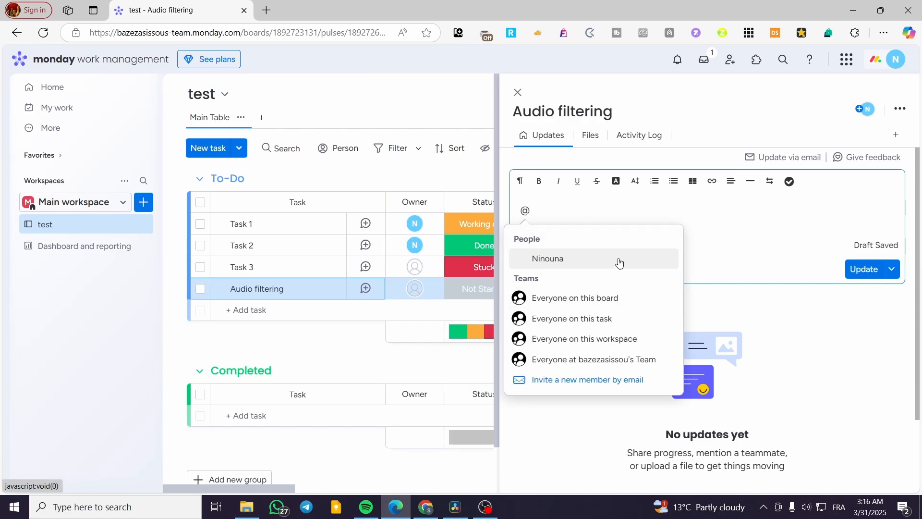
pyautogui.click(575, 266)
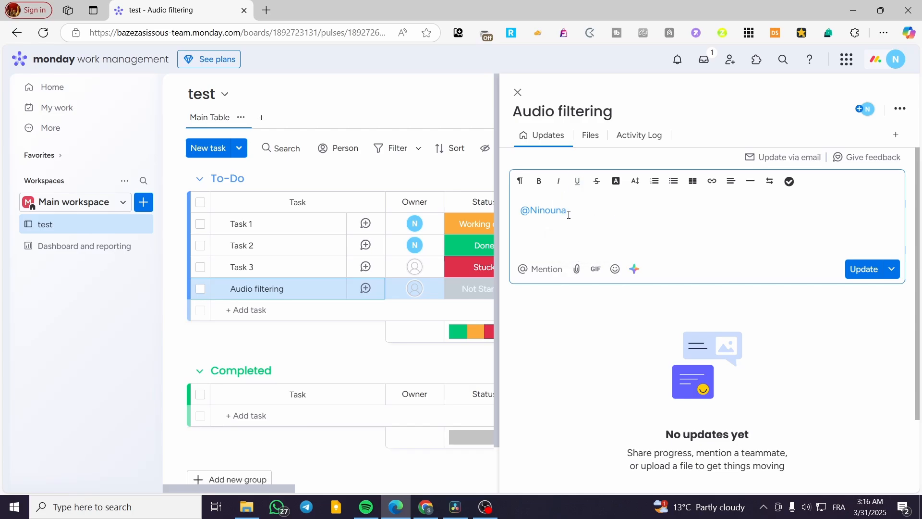
pyautogui.write('you need to create ')
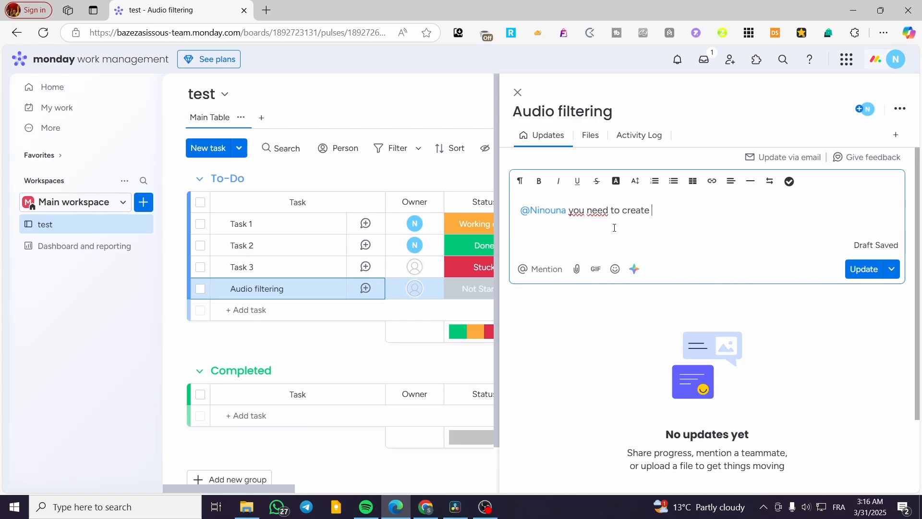
pyautogui.write('the suitable filter t')
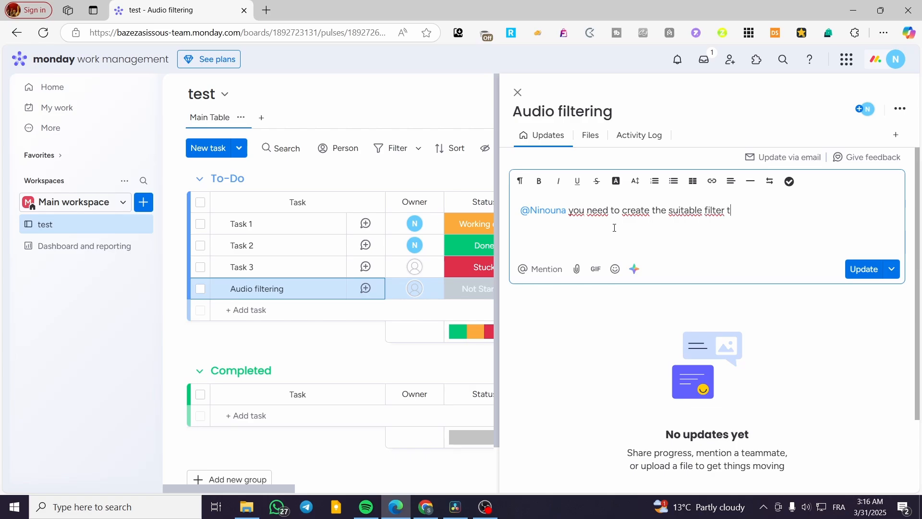
pyautogui.write('o this audio file')
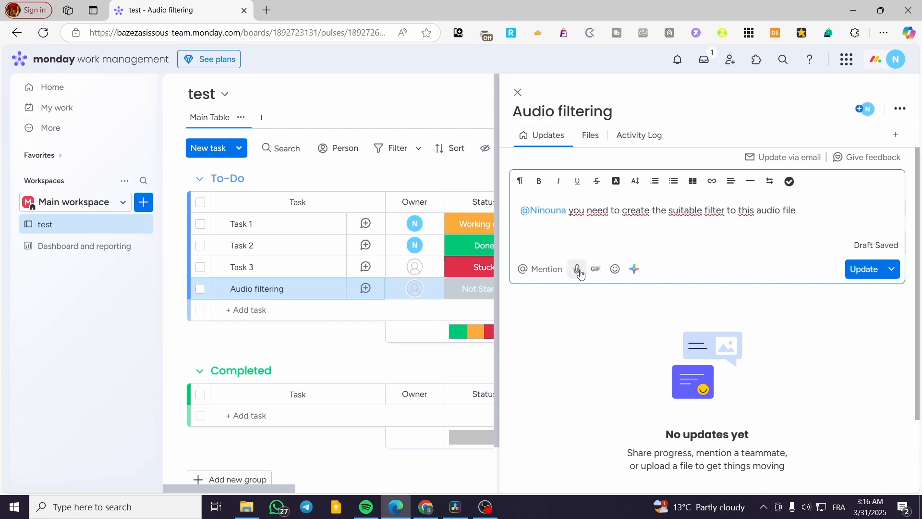
pyautogui.click(865, 269)
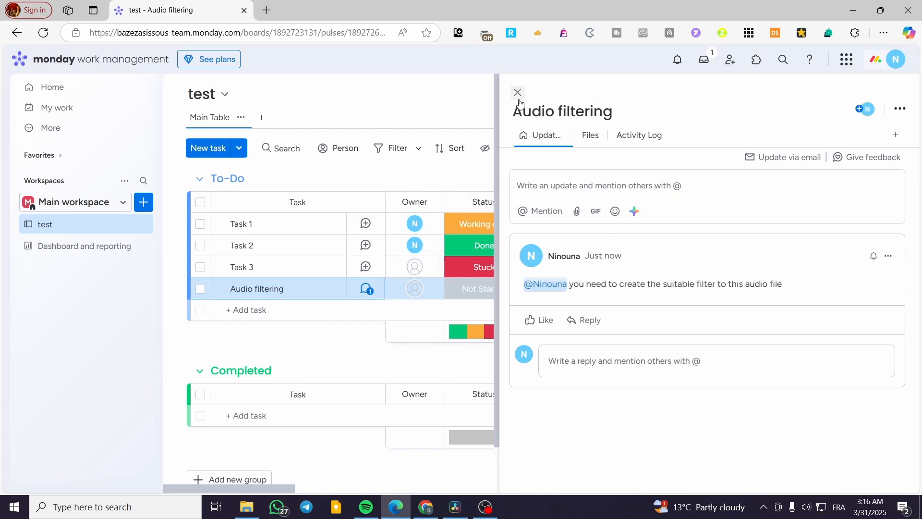
pyautogui.click(367, 290)
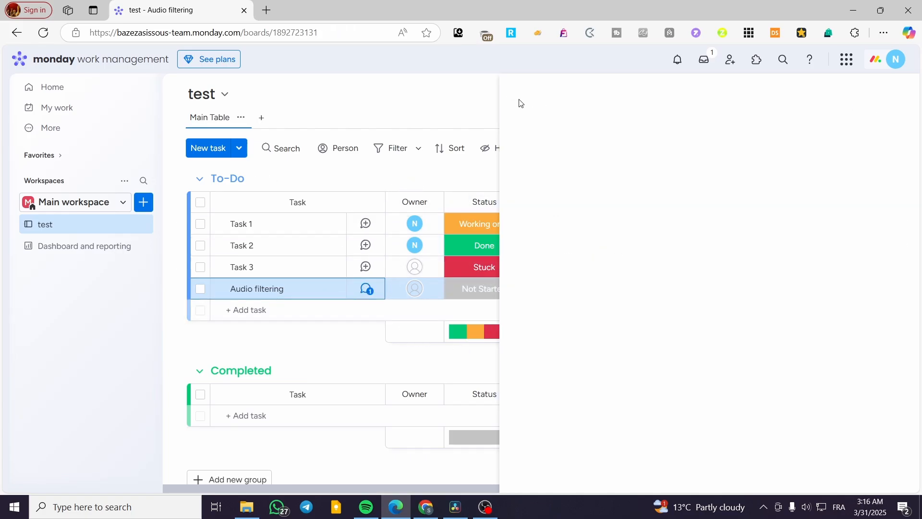
# Step: Assign the suggested team member as owner of the Audio filtering task and set its status to Not Started
pyautogui.click(410, 290)
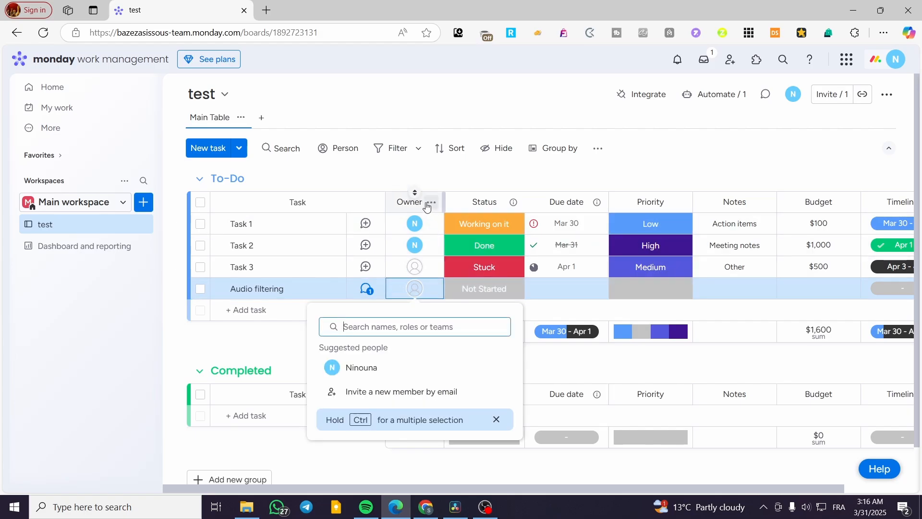
pyautogui.click(417, 367)
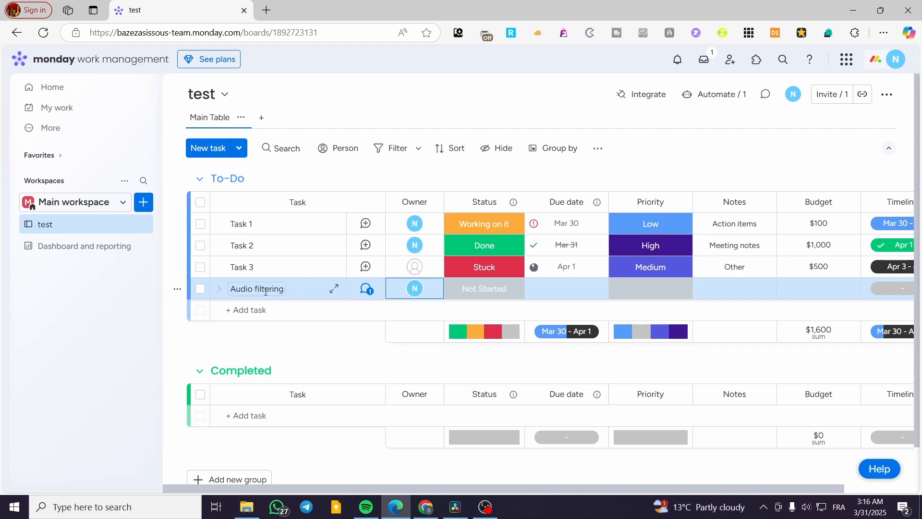
pyautogui.click(486, 288)
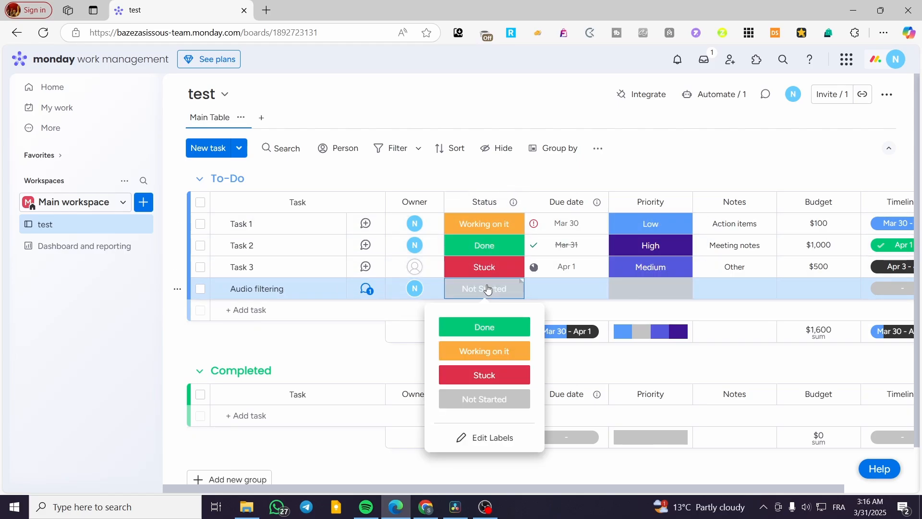
pyautogui.click(497, 405)
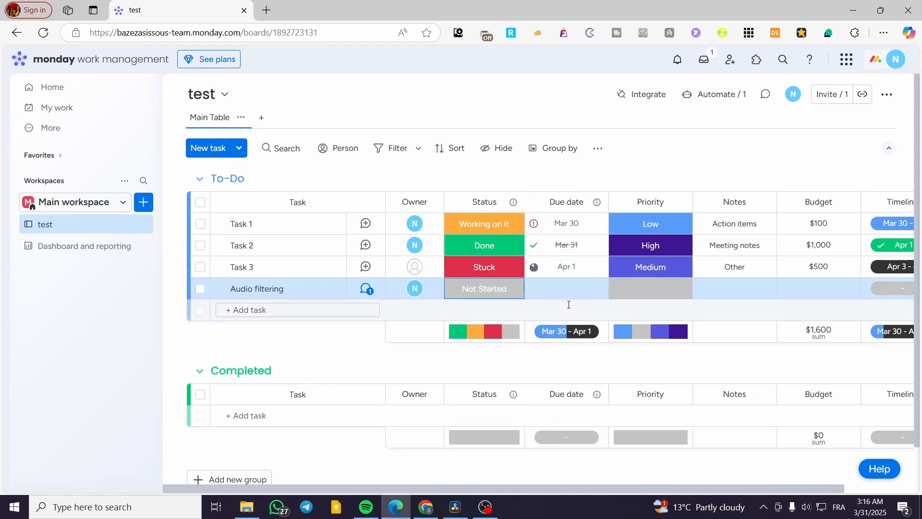
# Step: Set the Audio filtering task's due date to April 3, 2025 and its priority to High
pyautogui.click(572, 288)
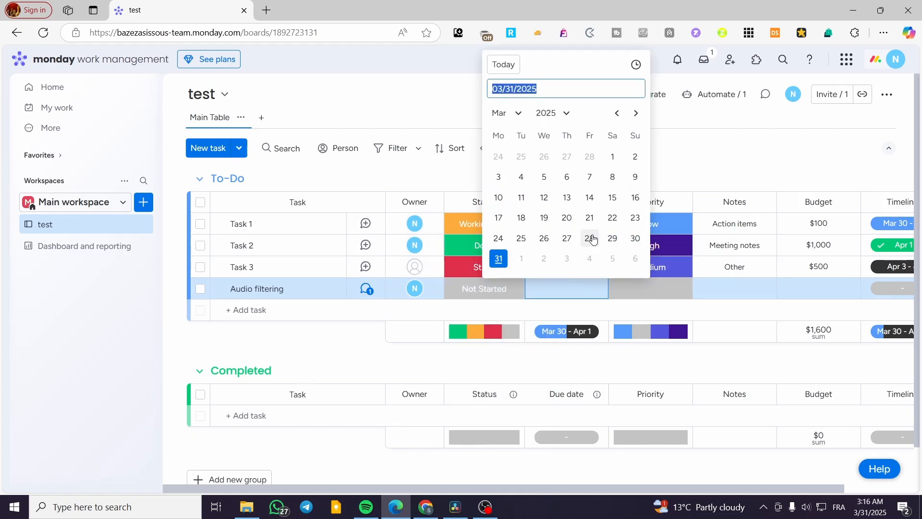
pyautogui.click(567, 259)
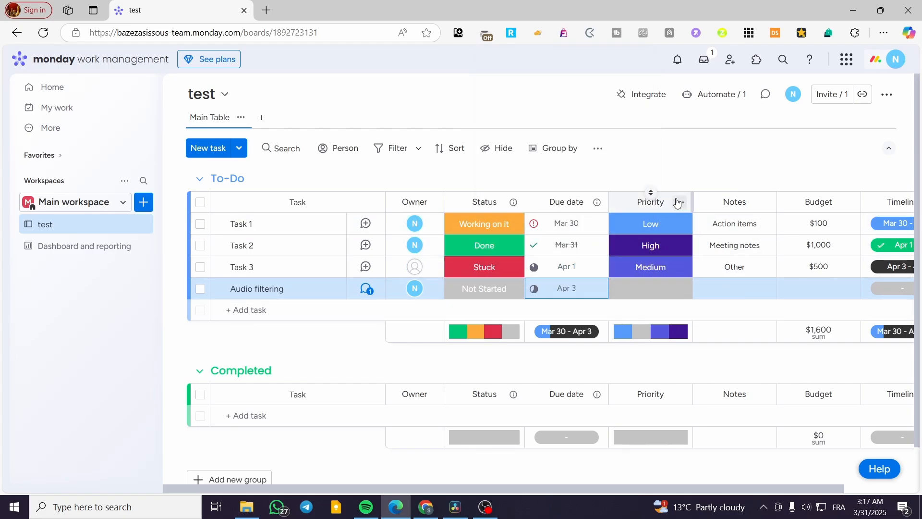
pyautogui.click(652, 290)
pyautogui.click(676, 359)
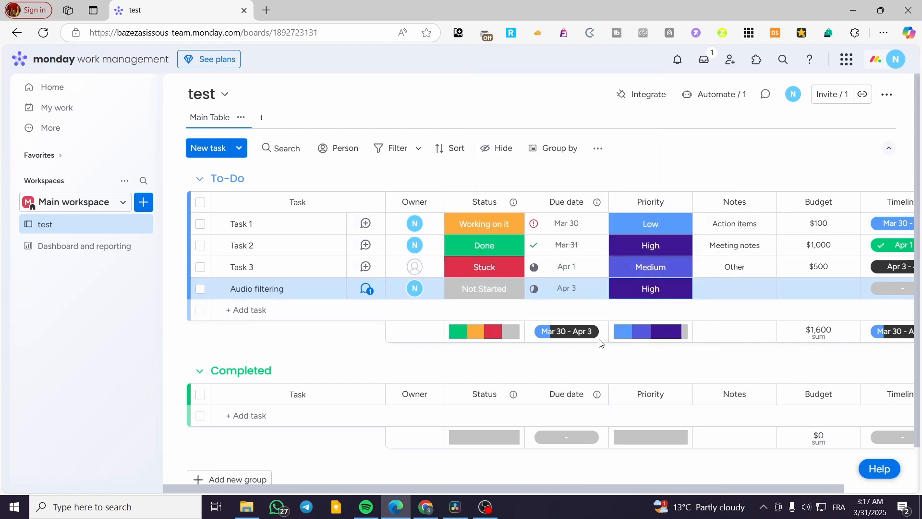
# Step: Set the Audio filtering task's notes to Other and its budget to $100
pyautogui.moveTo(465, 485); pyautogui.dragTo(546, 486)
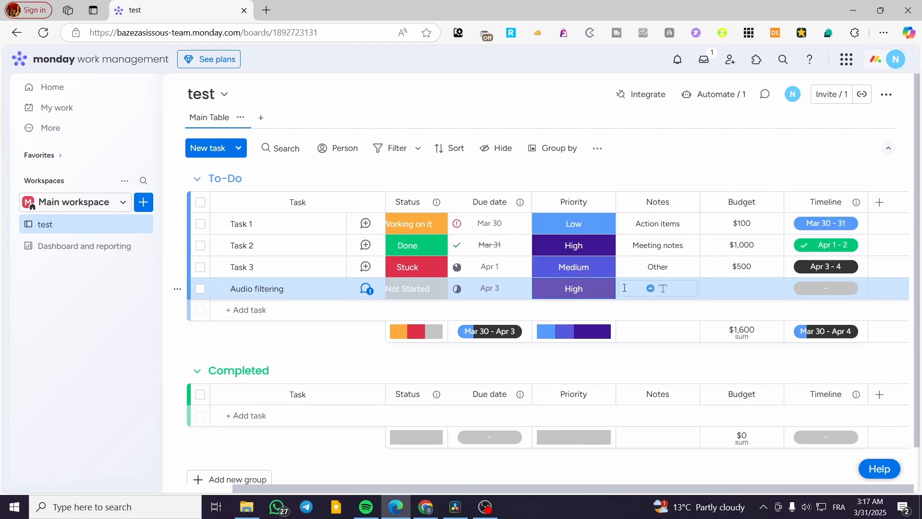
pyautogui.click(674, 291)
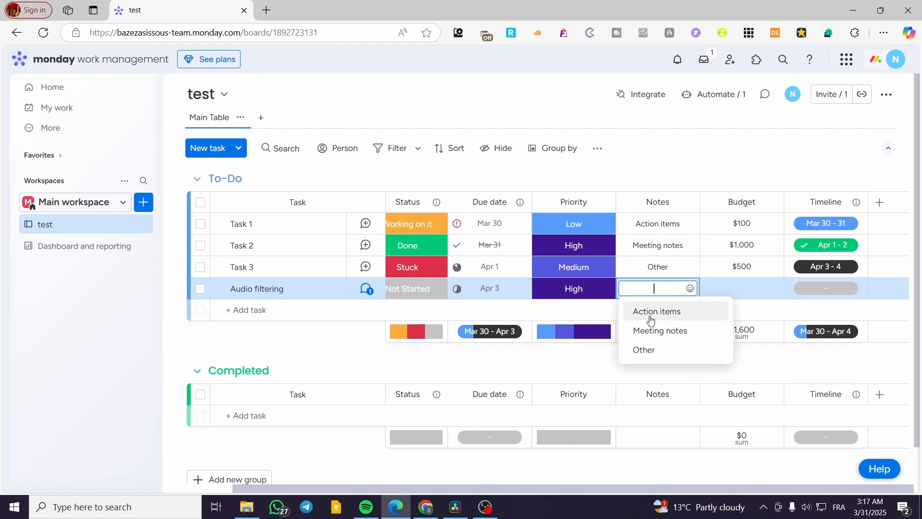
pyautogui.click(679, 359)
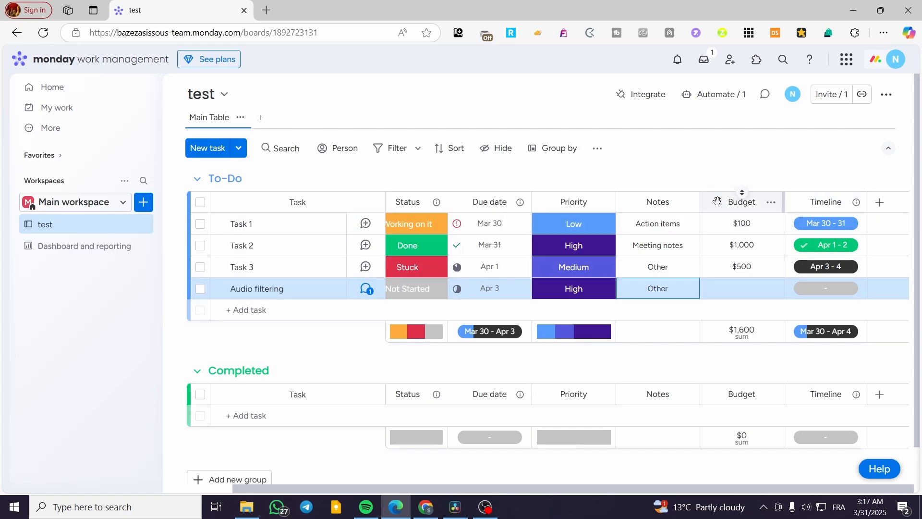
pyautogui.click(739, 290)
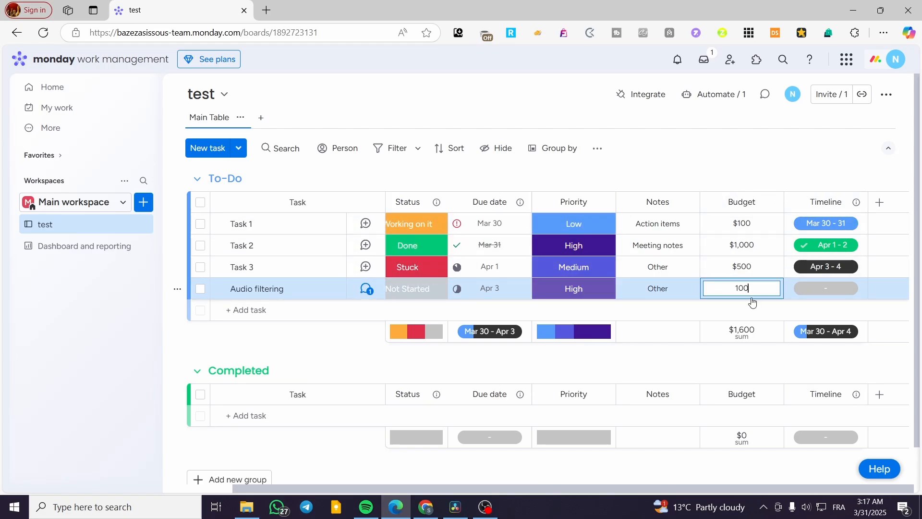
pyautogui.press('Return')
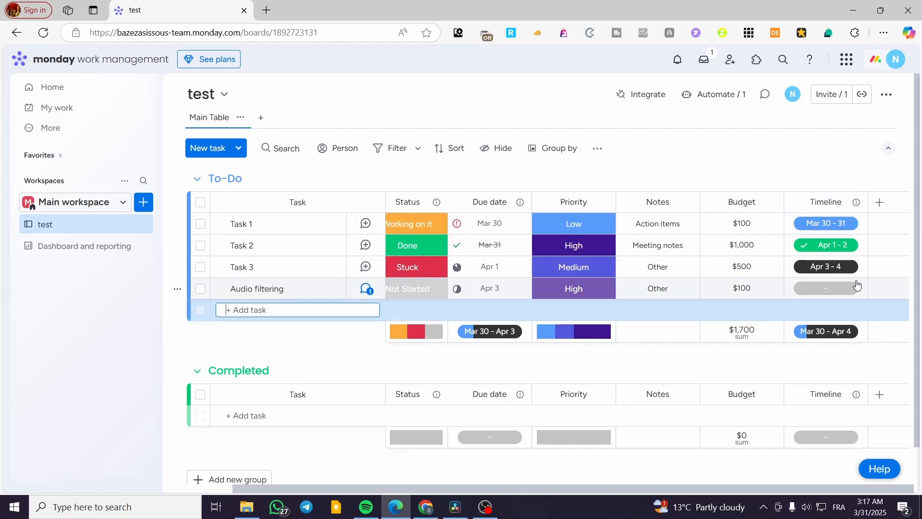
# Step: Set the Audio filtering task's timeline from March 31 to April 3, 2025
pyautogui.click(825, 289)
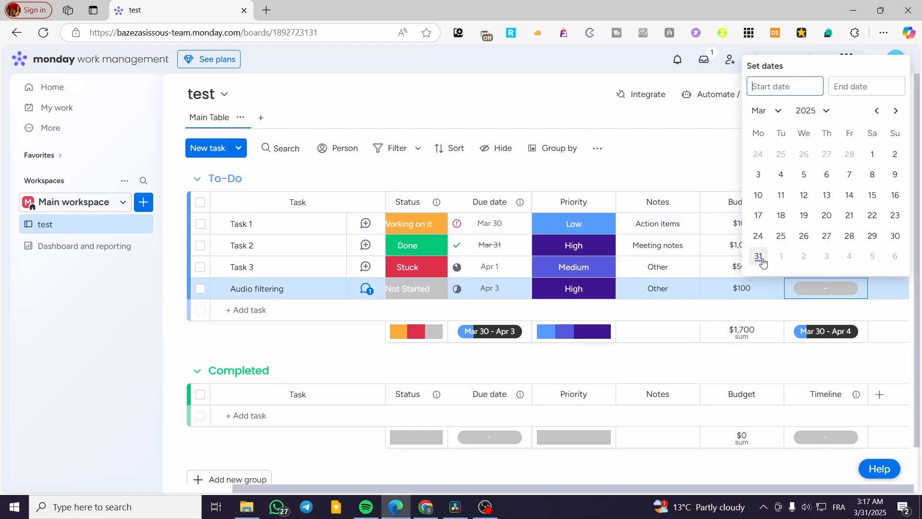
pyautogui.click(760, 258)
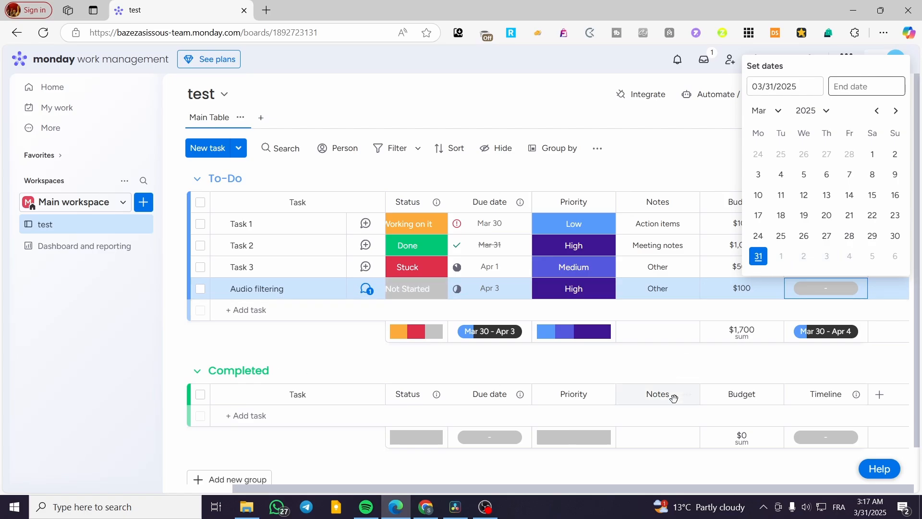
pyautogui.click(826, 257)
pyautogui.click(767, 312)
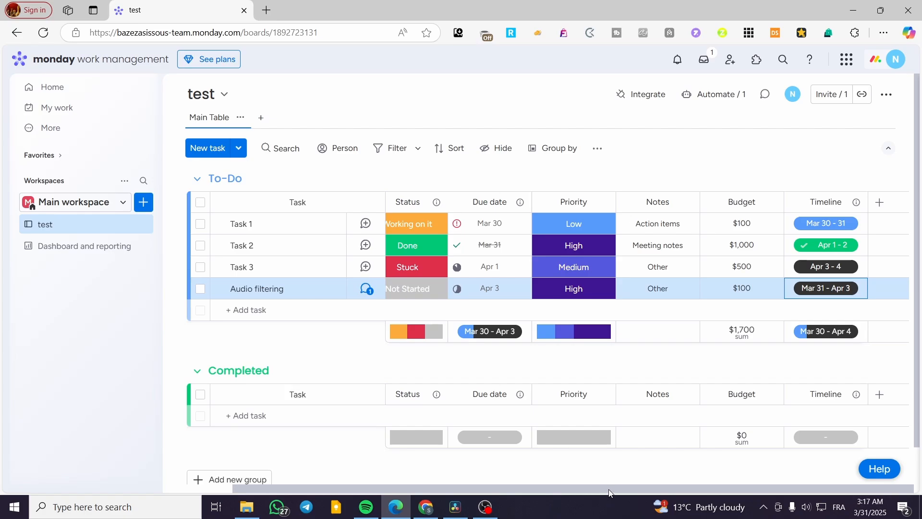
# Step: Start a new board automation that triggers when an item is created
pyautogui.moveTo(421, 291)
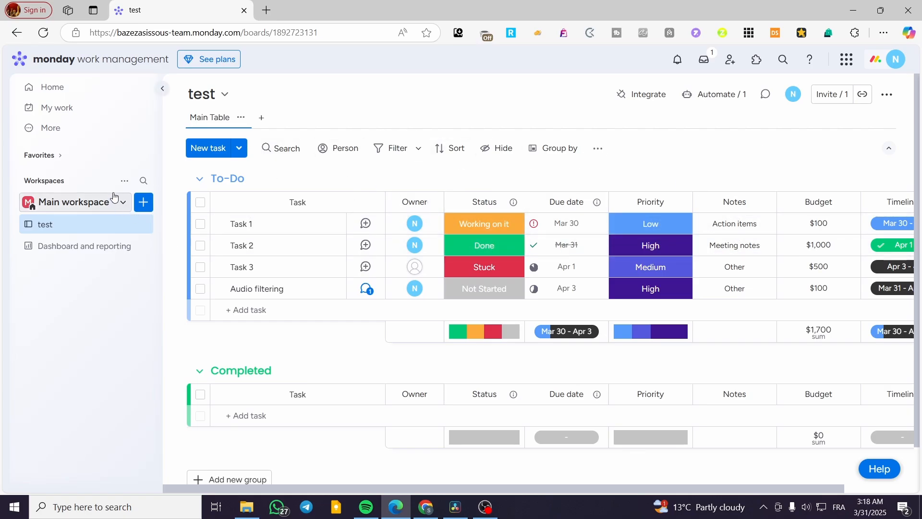
pyautogui.click(733, 95)
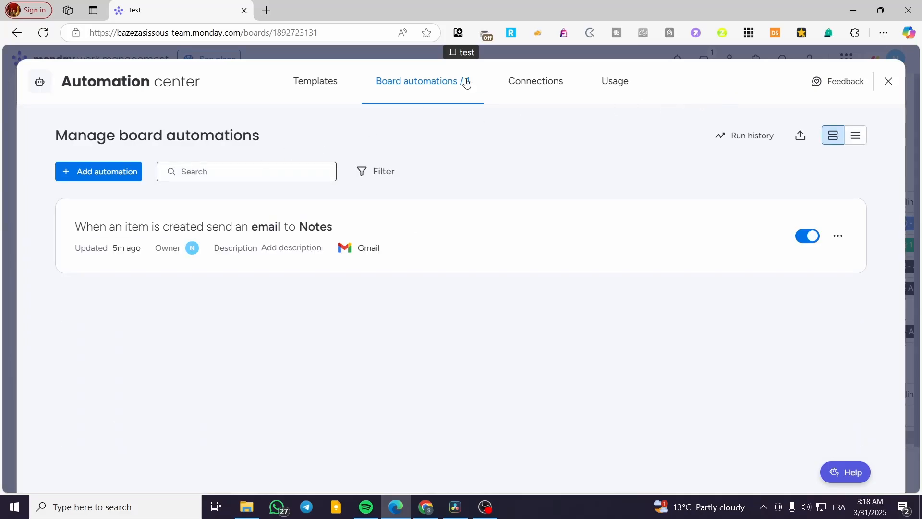
pyautogui.click(95, 178)
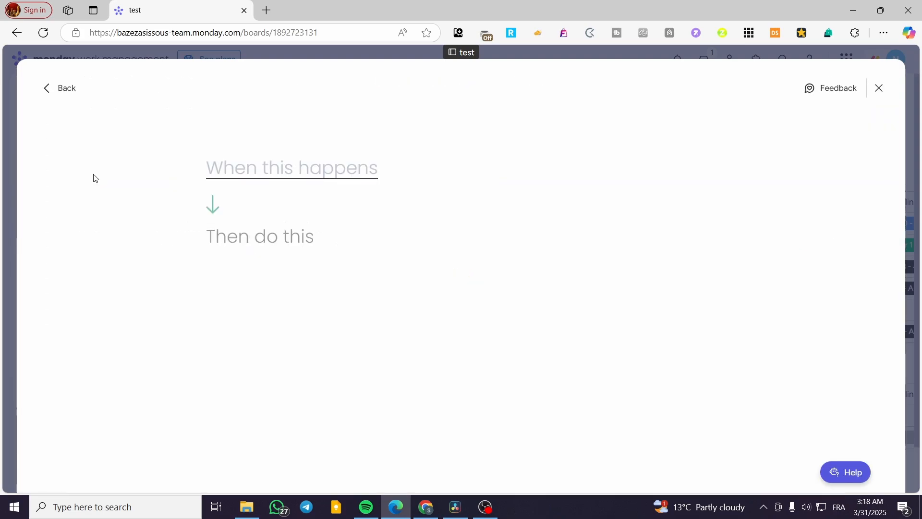
pyautogui.click(297, 174)
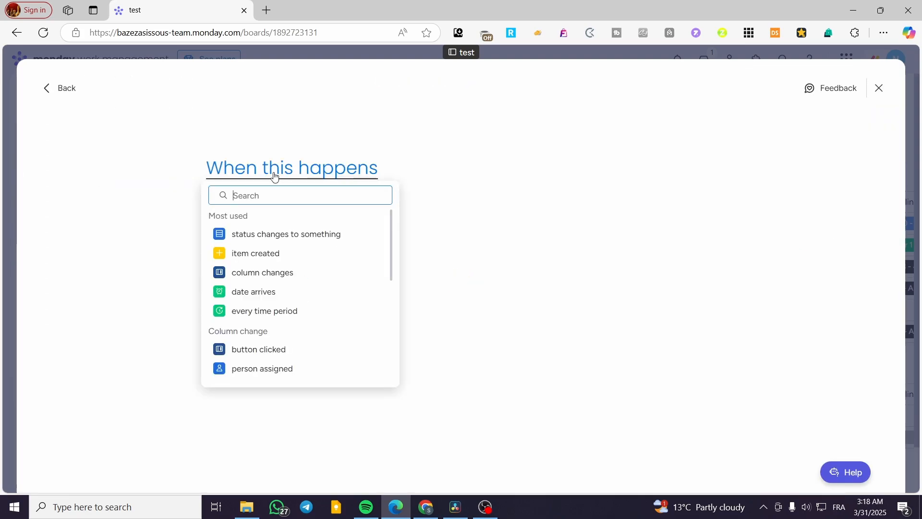
pyautogui.click(304, 260)
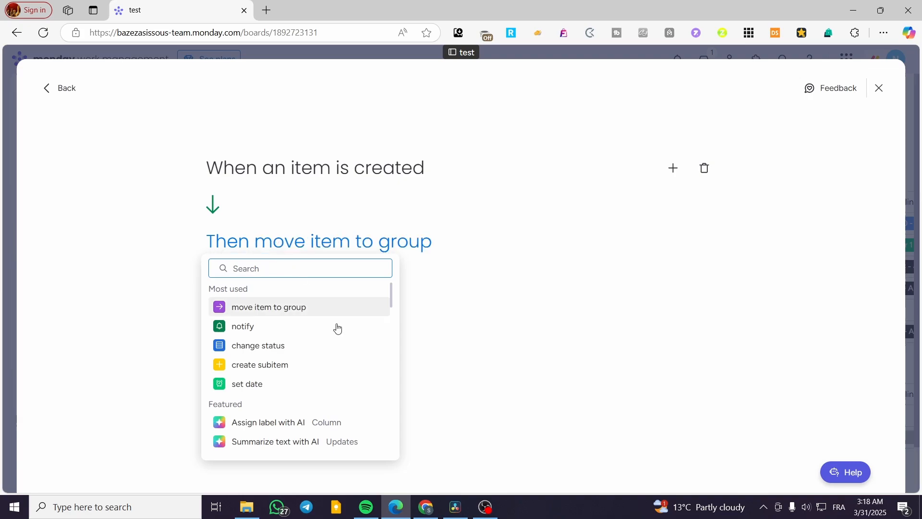
# Step: Add a notify action whose message contains the task's name, status, owner, budget and priority fields
pyautogui.click(243, 329)
pyautogui.click(270, 246)
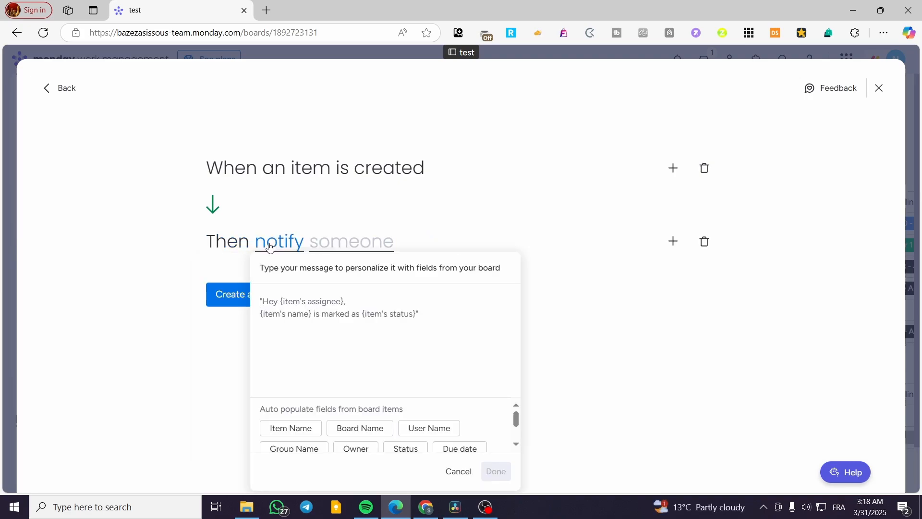
pyautogui.click(301, 432)
pyautogui.scroll(-1, 409, 424)
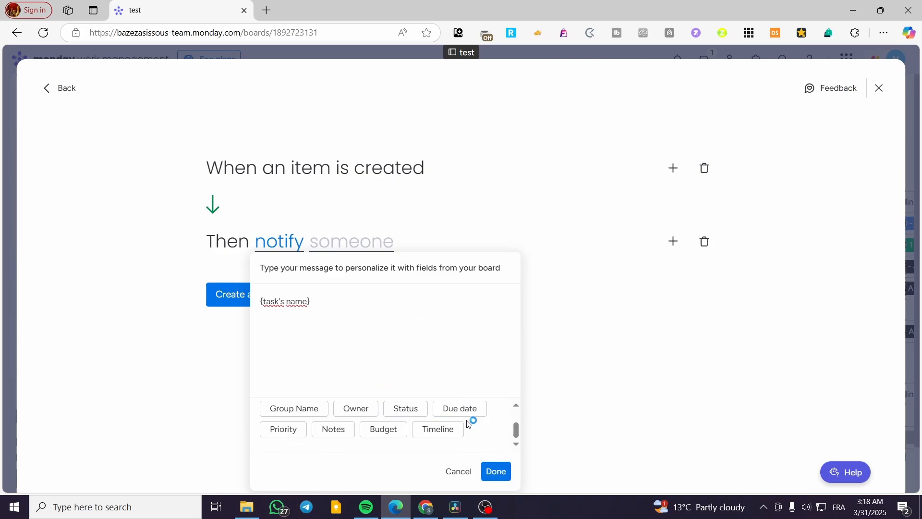
pyautogui.click(416, 410)
pyautogui.click(353, 410)
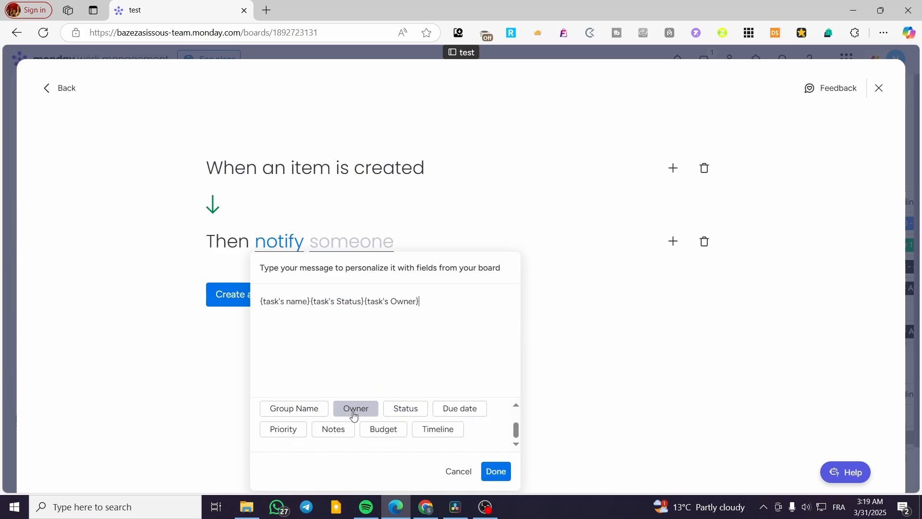
pyautogui.click(382, 431)
pyautogui.click(292, 432)
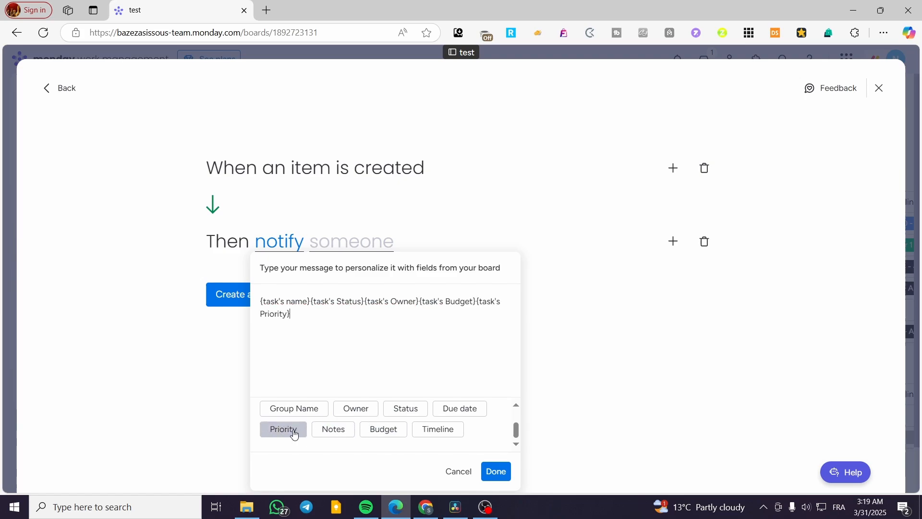
pyautogui.click(495, 472)
# Step: Make the people in the Owner column the recipients of the notification
pyautogui.click(372, 250)
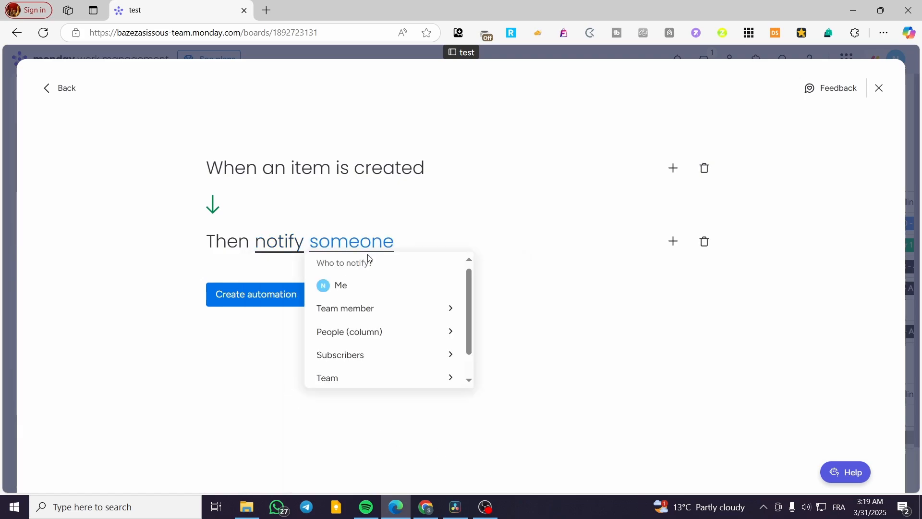
pyautogui.scroll(-1, 430, 318)
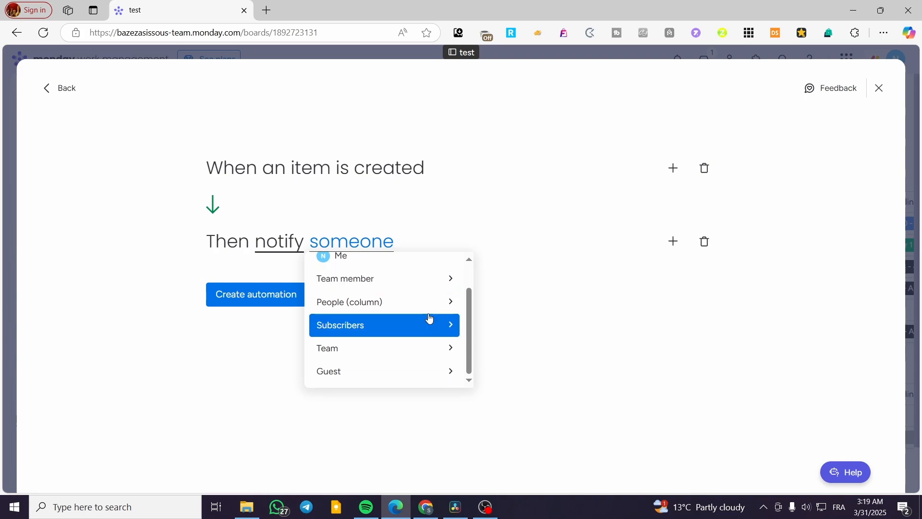
pyautogui.scroll(1, 421, 352)
pyautogui.click(420, 352)
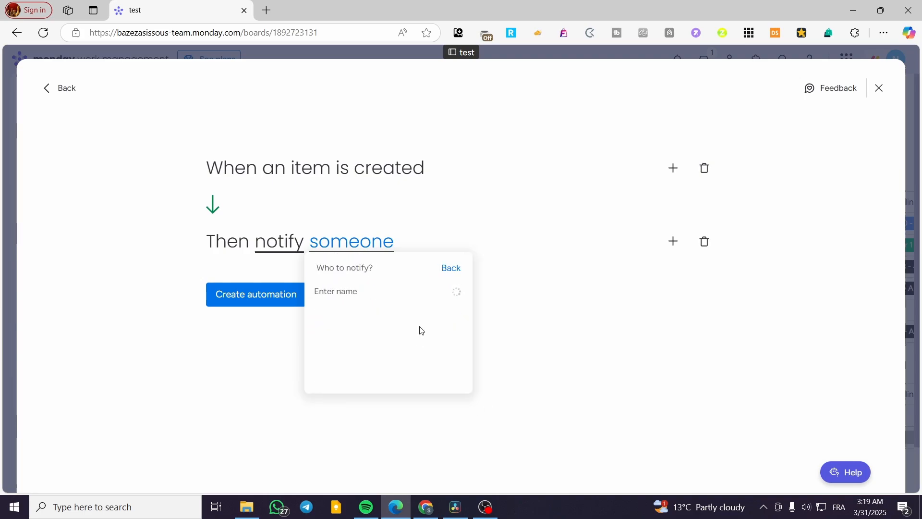
pyautogui.click(448, 269)
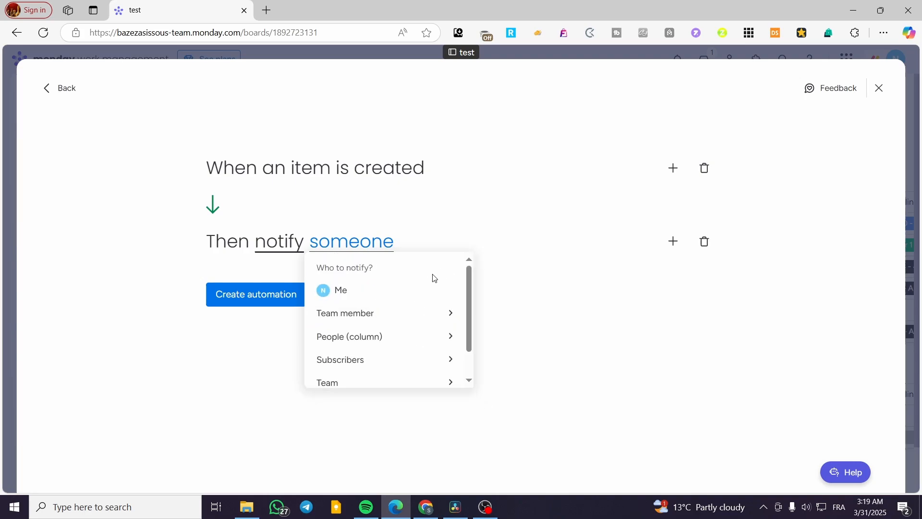
pyautogui.click(407, 336)
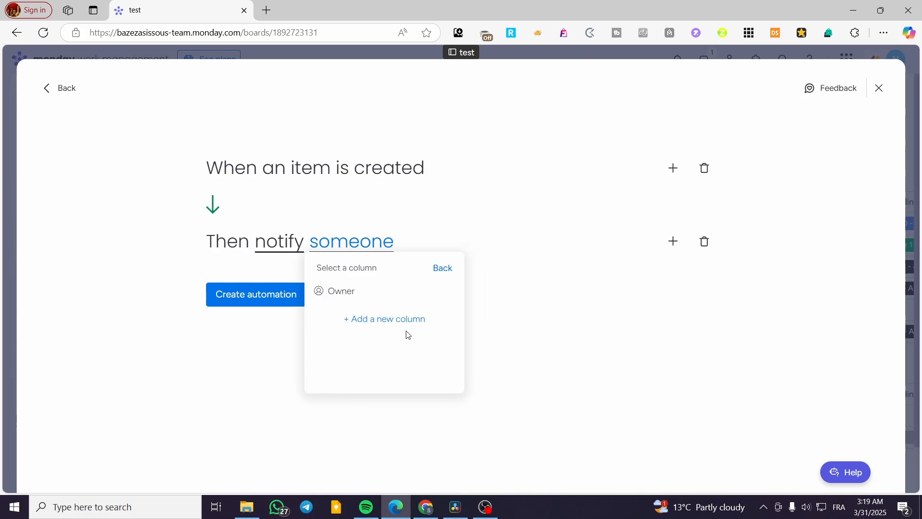
pyautogui.click(411, 297)
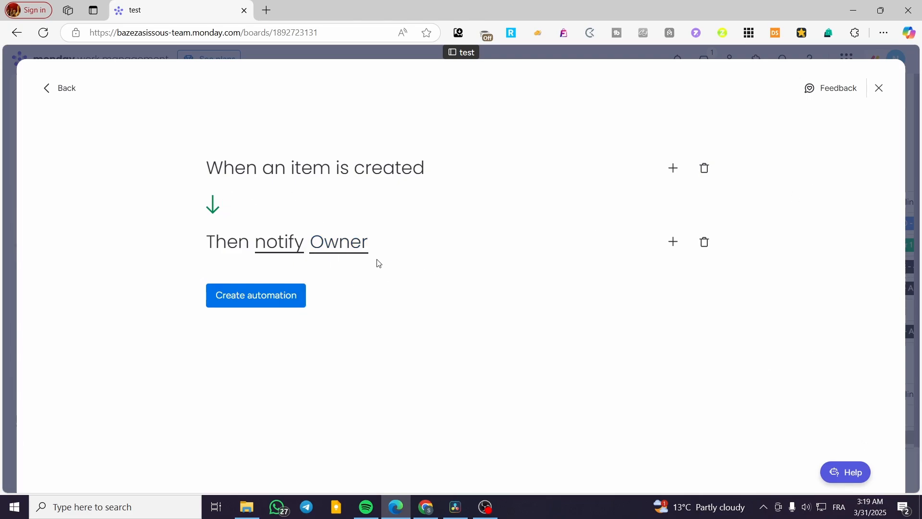
# Step: Replace the notify action with sending a Gmail email through the already connected account
pyautogui.click(703, 243)
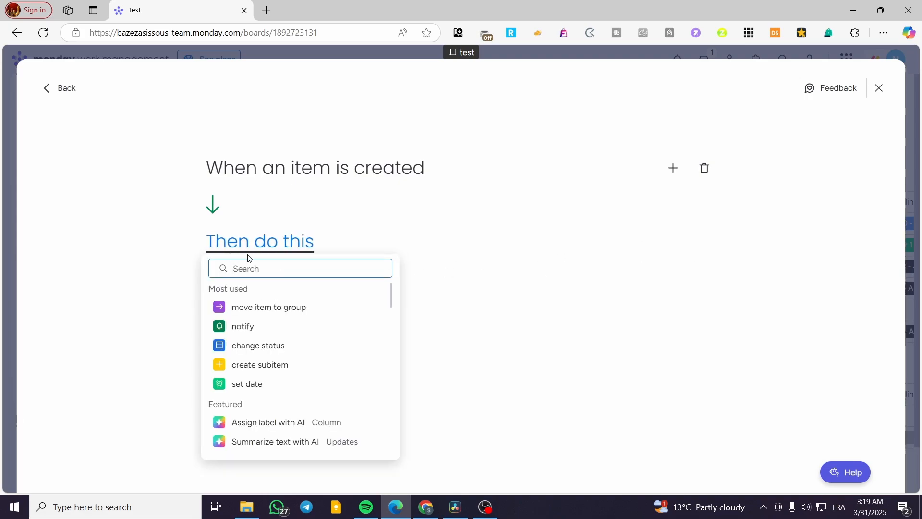
pyautogui.scroll(-3, 307, 323)
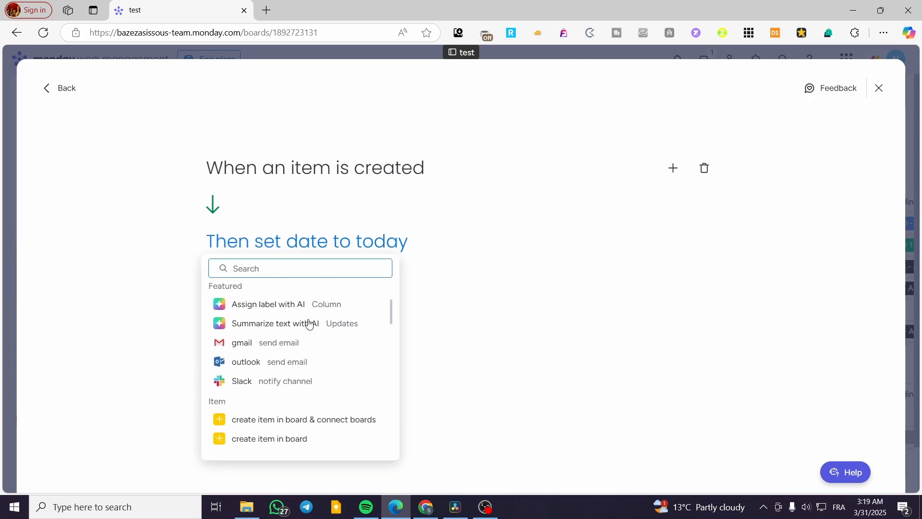
pyautogui.scroll(1, 309, 324)
pyautogui.scroll(-2, 299, 335)
pyautogui.scroll(1, 279, 342)
pyautogui.click(250, 343)
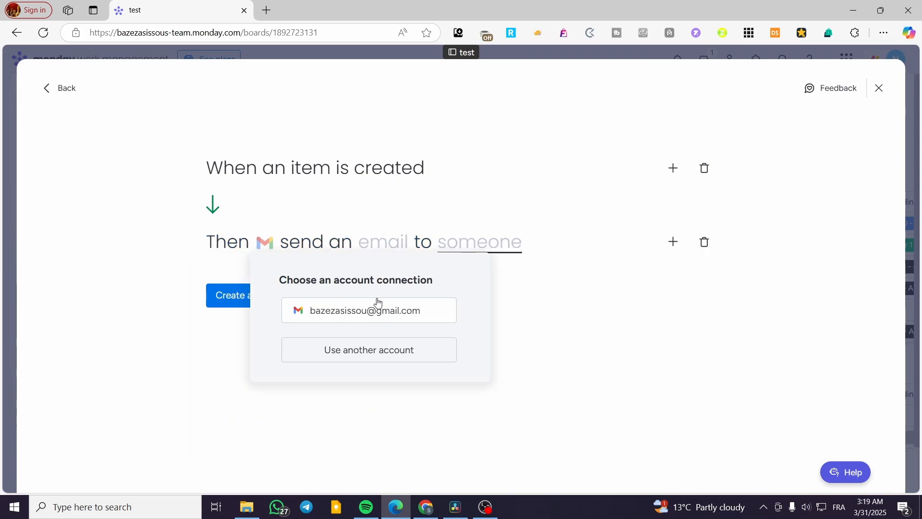
pyautogui.click(378, 304)
# Step: Try to fill the email subject with the item name, board name, user name, owner, status and budget fields
pyautogui.click(392, 254)
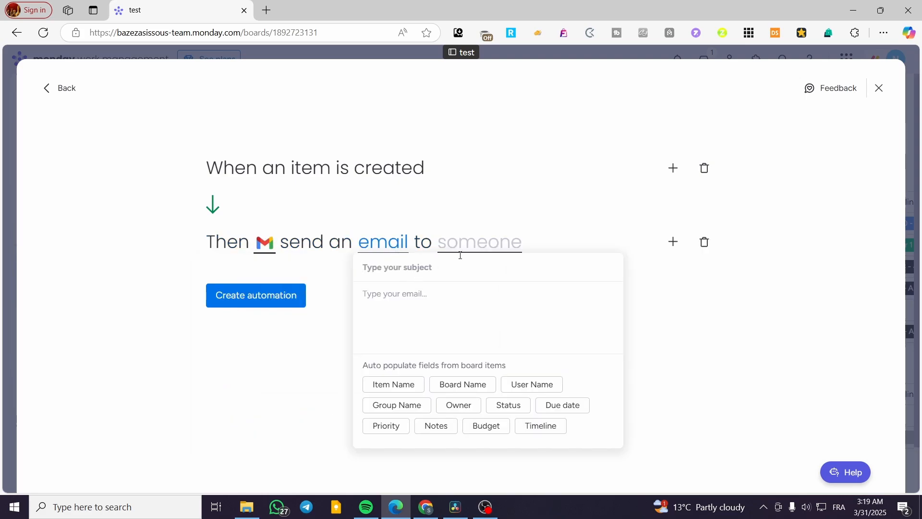
pyautogui.click(411, 385)
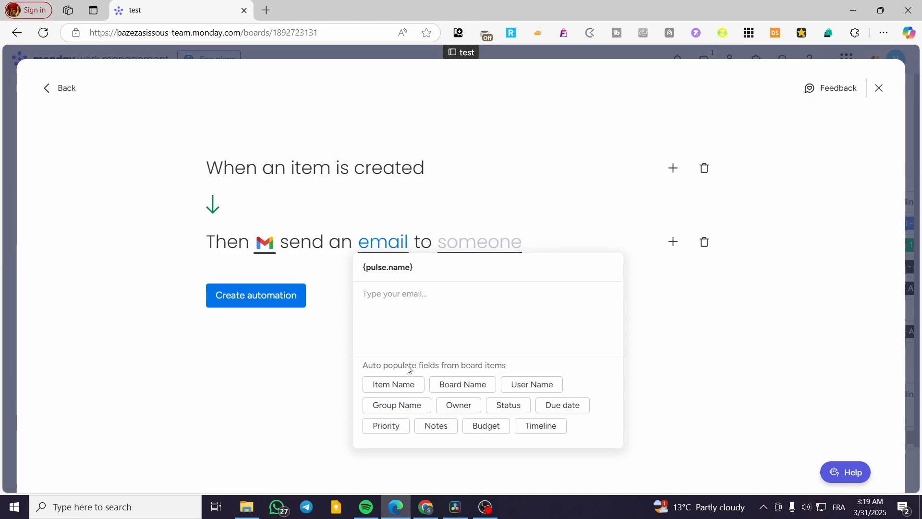
pyautogui.click(472, 388)
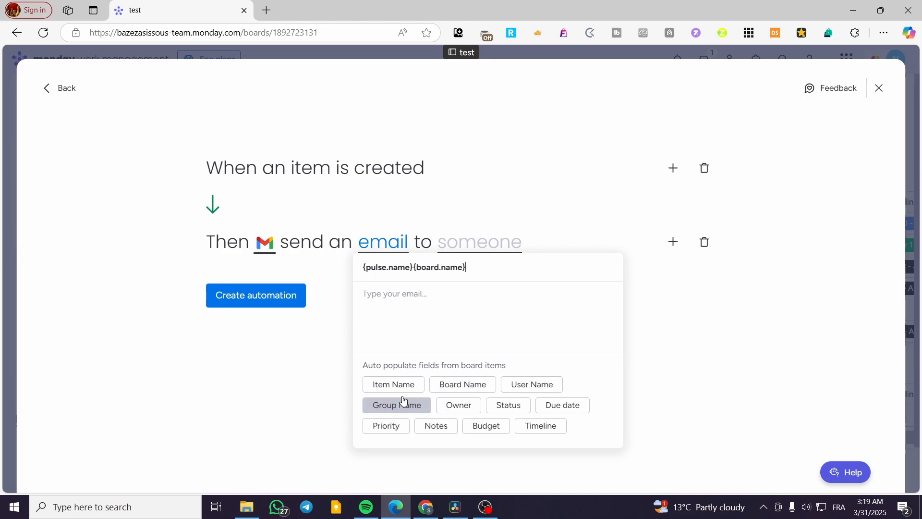
pyautogui.click(536, 390)
pyautogui.click(459, 413)
pyautogui.click(510, 406)
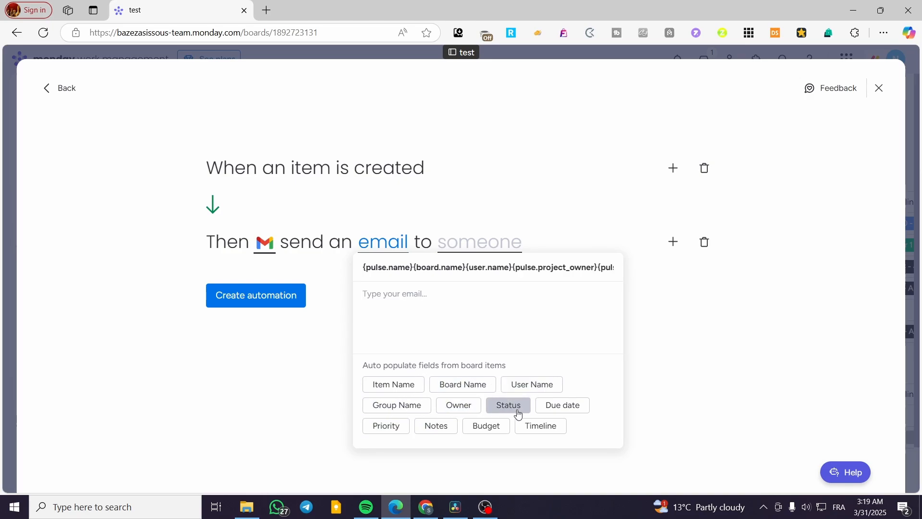
pyautogui.click(397, 428)
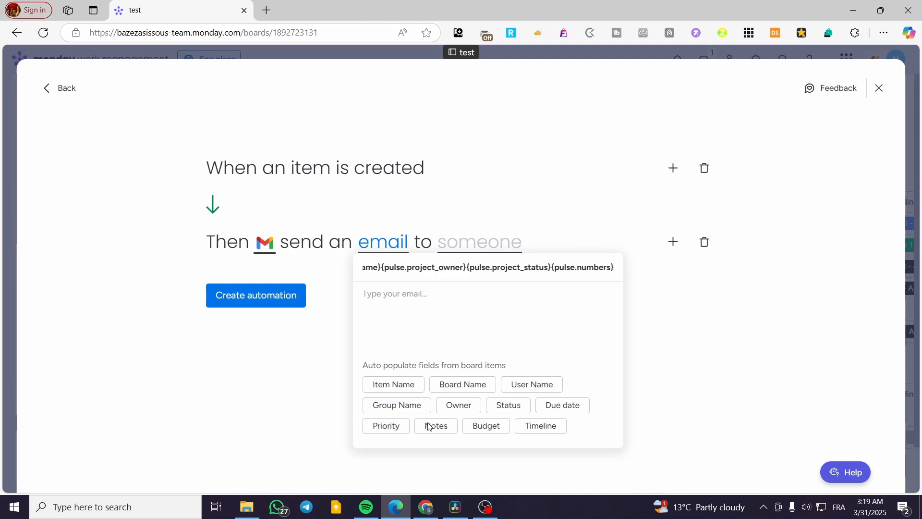
pyautogui.click(681, 329)
# Step: Set the automation email's recipient to the people in the Owner column
pyautogui.click(497, 248)
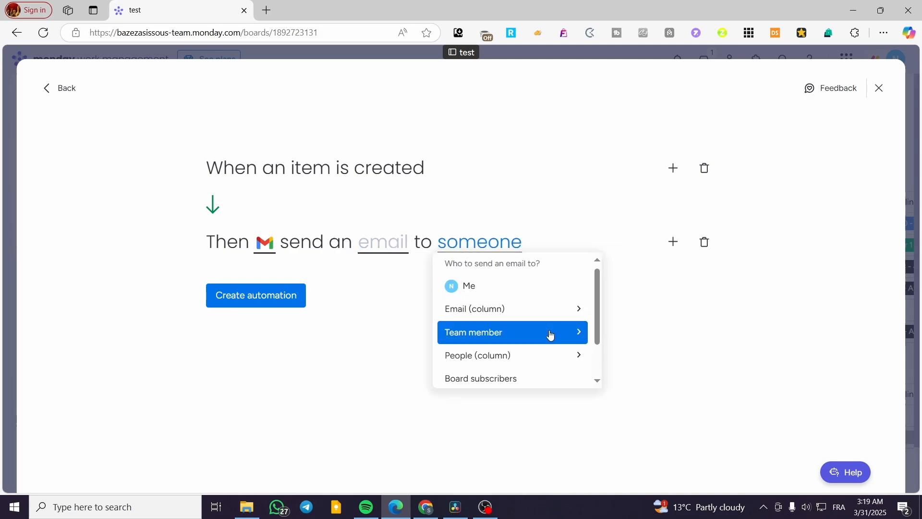
pyautogui.click(550, 334)
pyautogui.click(578, 269)
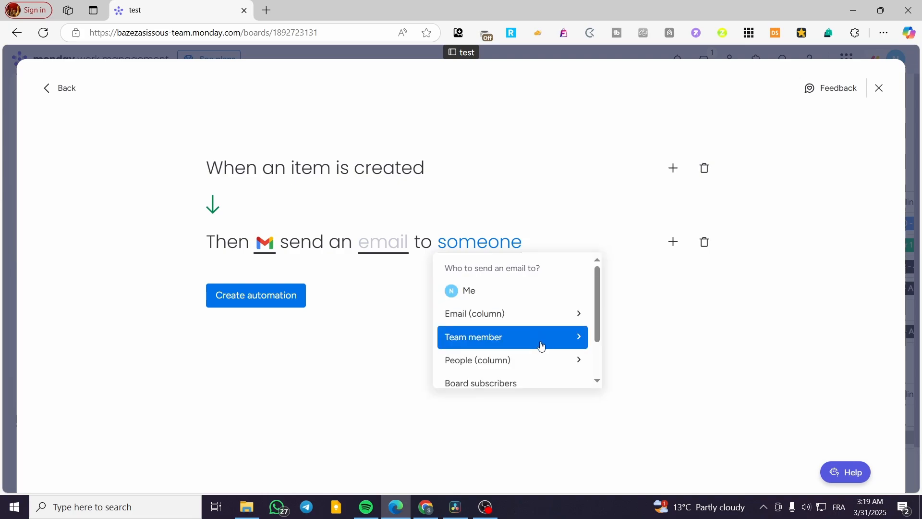
pyautogui.scroll(-2, 541, 345)
pyautogui.scroll(2, 545, 327)
pyautogui.click(547, 309)
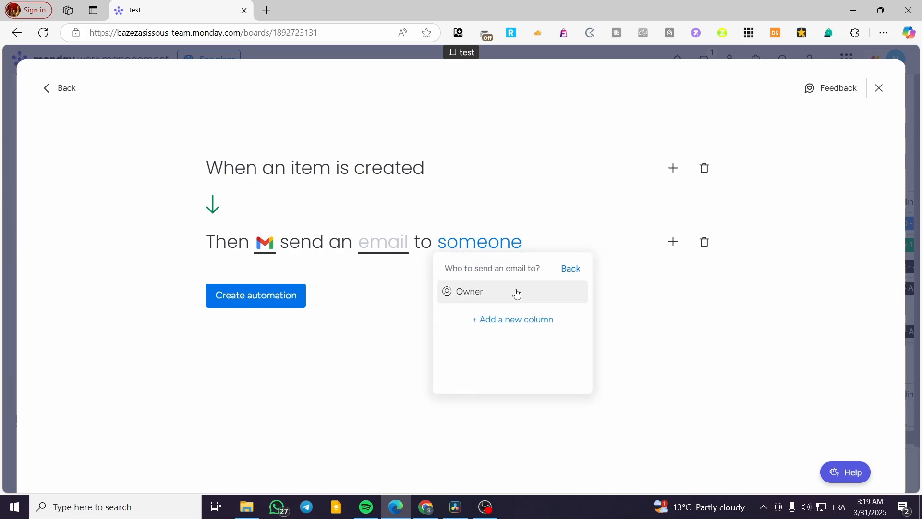
pyautogui.click(517, 294)
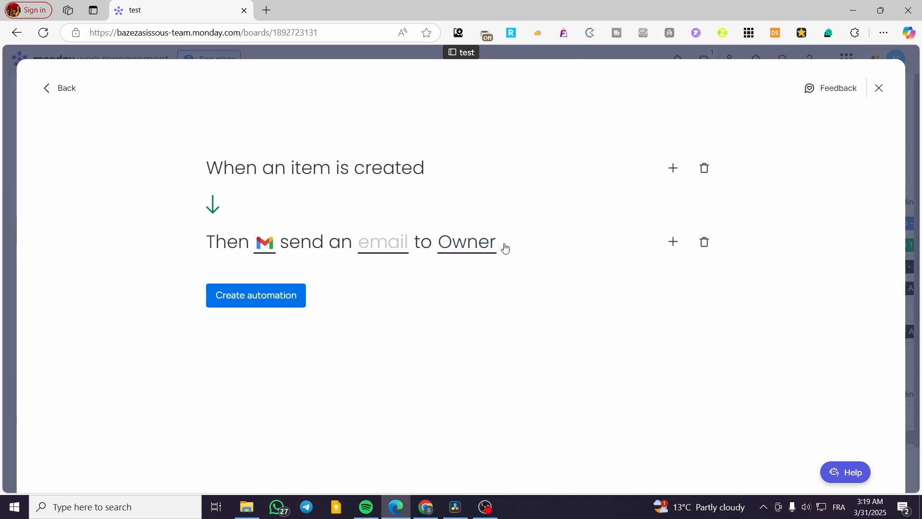
# Step: Check the recipient options for the automation email, including the Team choice
pyautogui.click(393, 250)
pyautogui.click(462, 214)
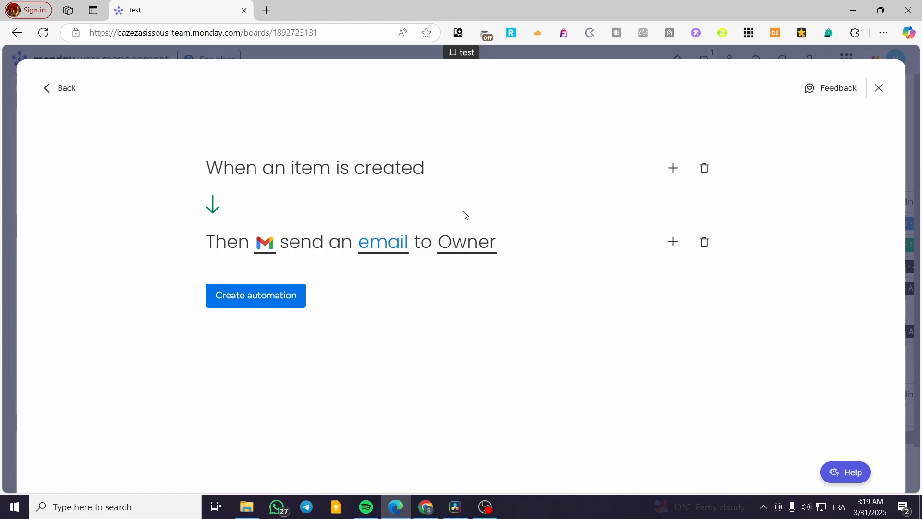
pyautogui.click(461, 245)
pyautogui.scroll(-2, 511, 323)
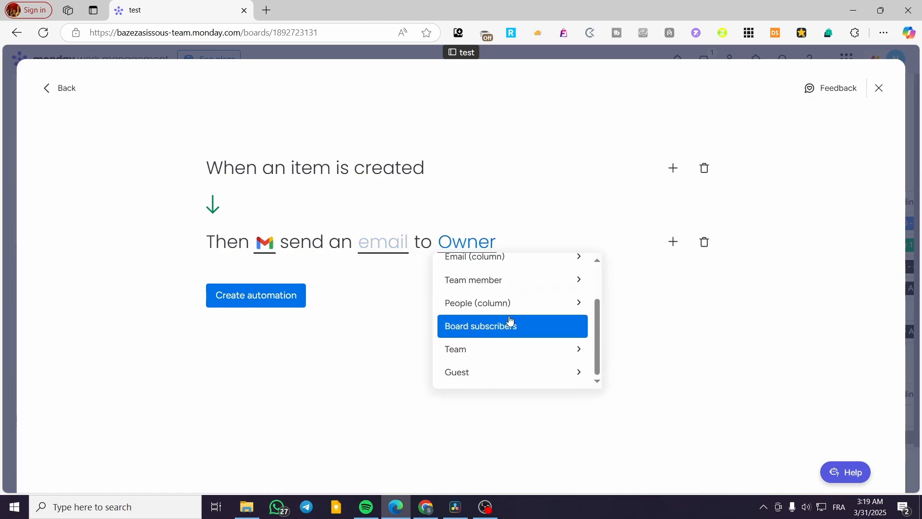
pyautogui.click(518, 356)
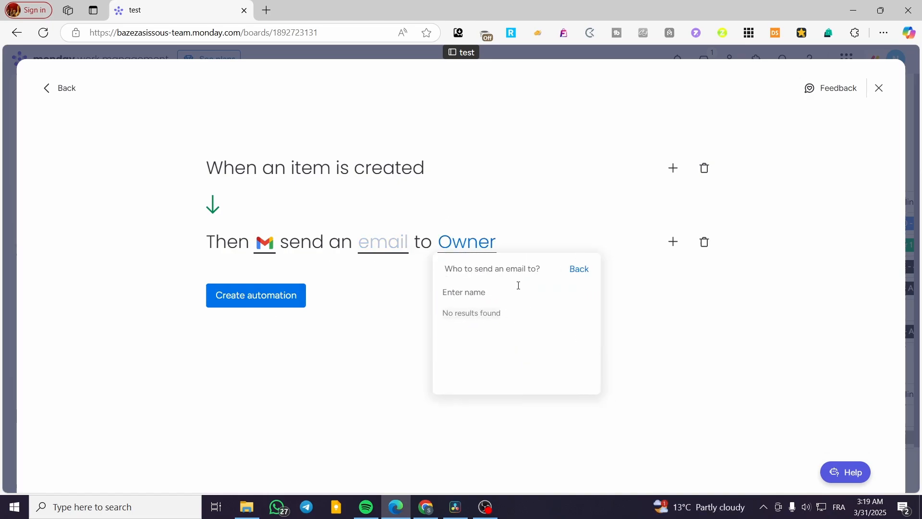
pyautogui.click(581, 272)
pyautogui.click(579, 209)
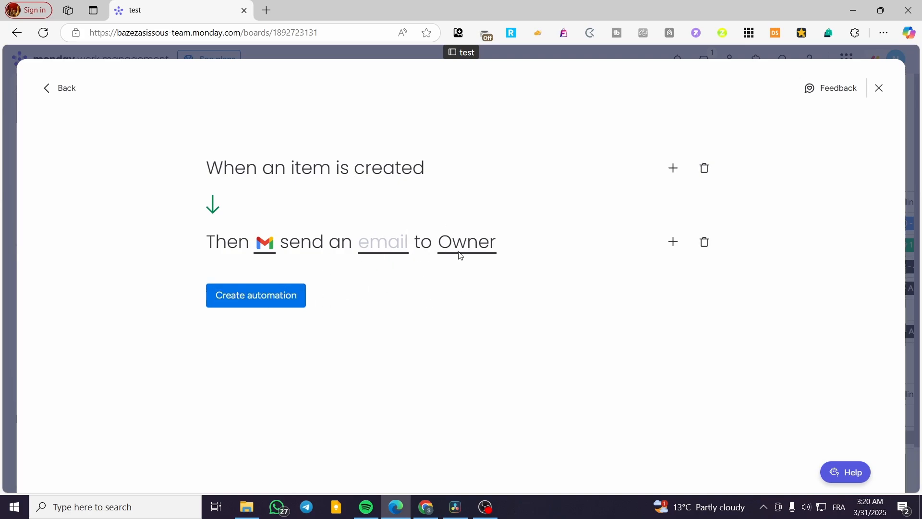
# Step: Try filling the email body with the item name and board name fields, and leave the automation builder without creating the automation
pyautogui.click(387, 242)
pyautogui.click(398, 384)
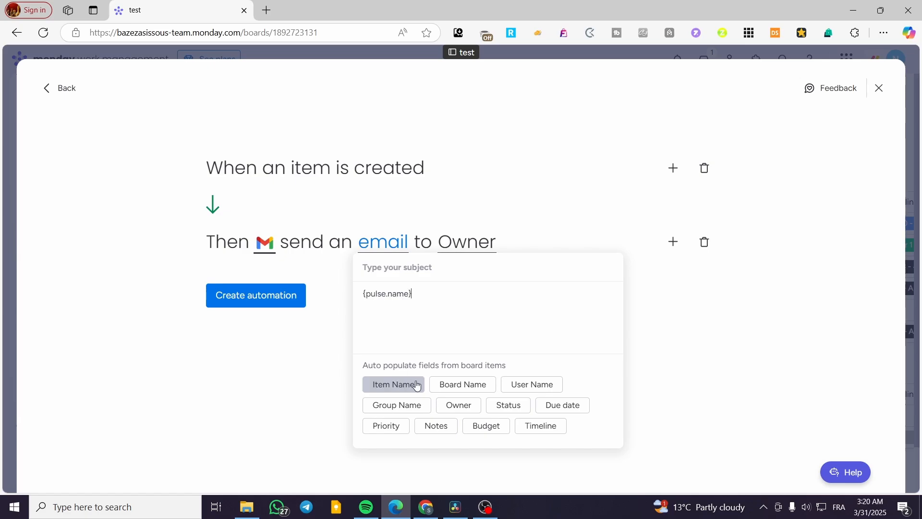
pyautogui.click(462, 384)
pyautogui.click(513, 199)
pyautogui.click(371, 243)
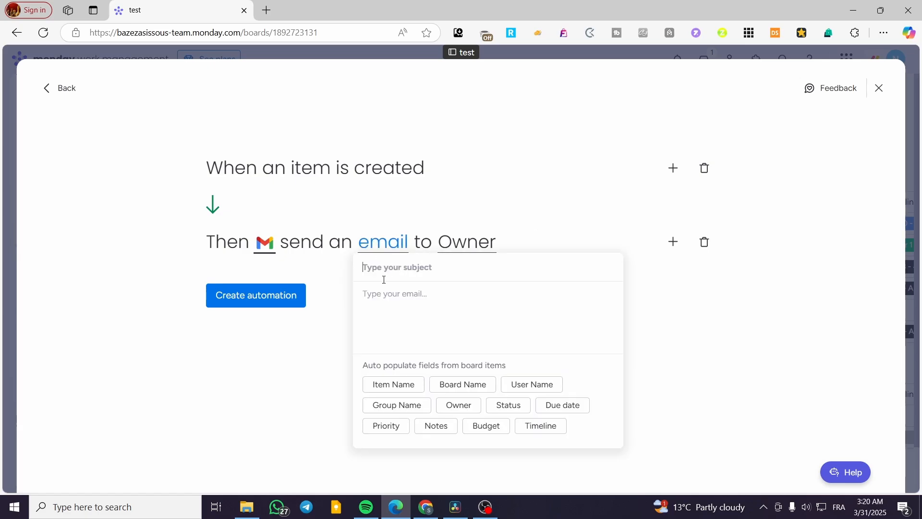
pyautogui.click(879, 89)
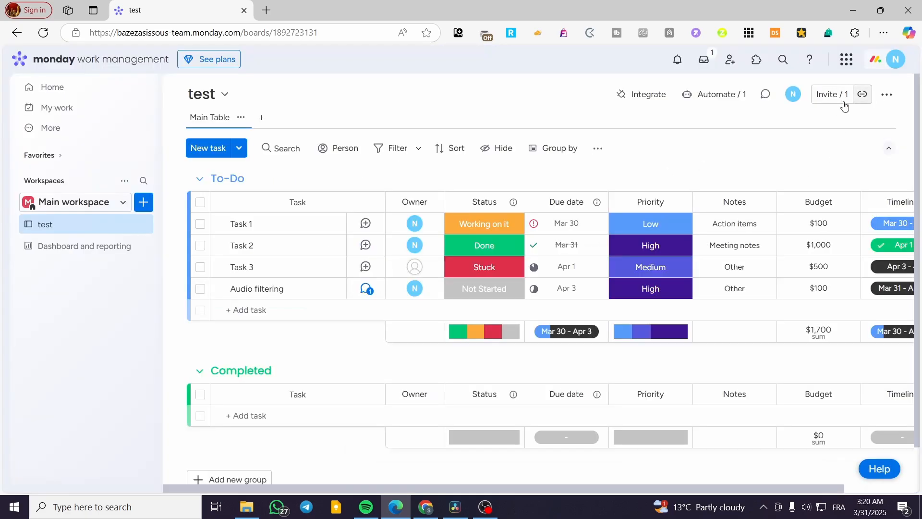